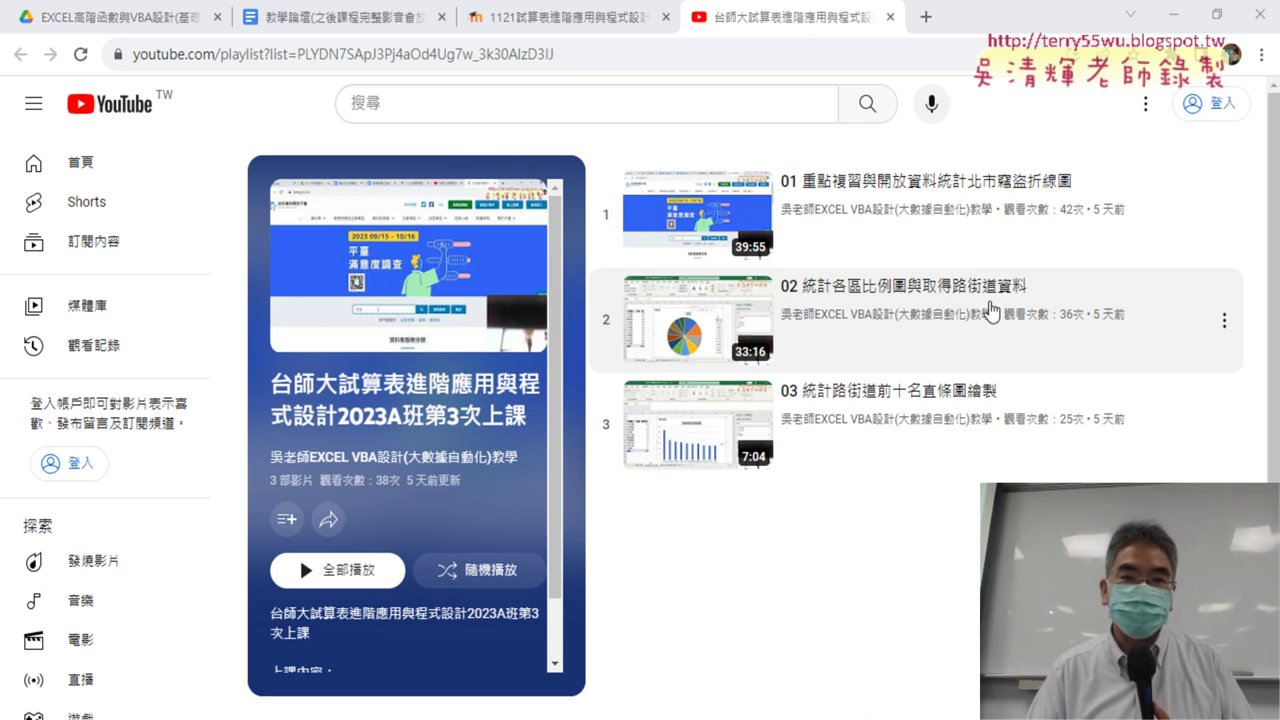
Review the Moodle forum post, then bring the Taipei burglary Excel workbook to the front
click(580, 20)
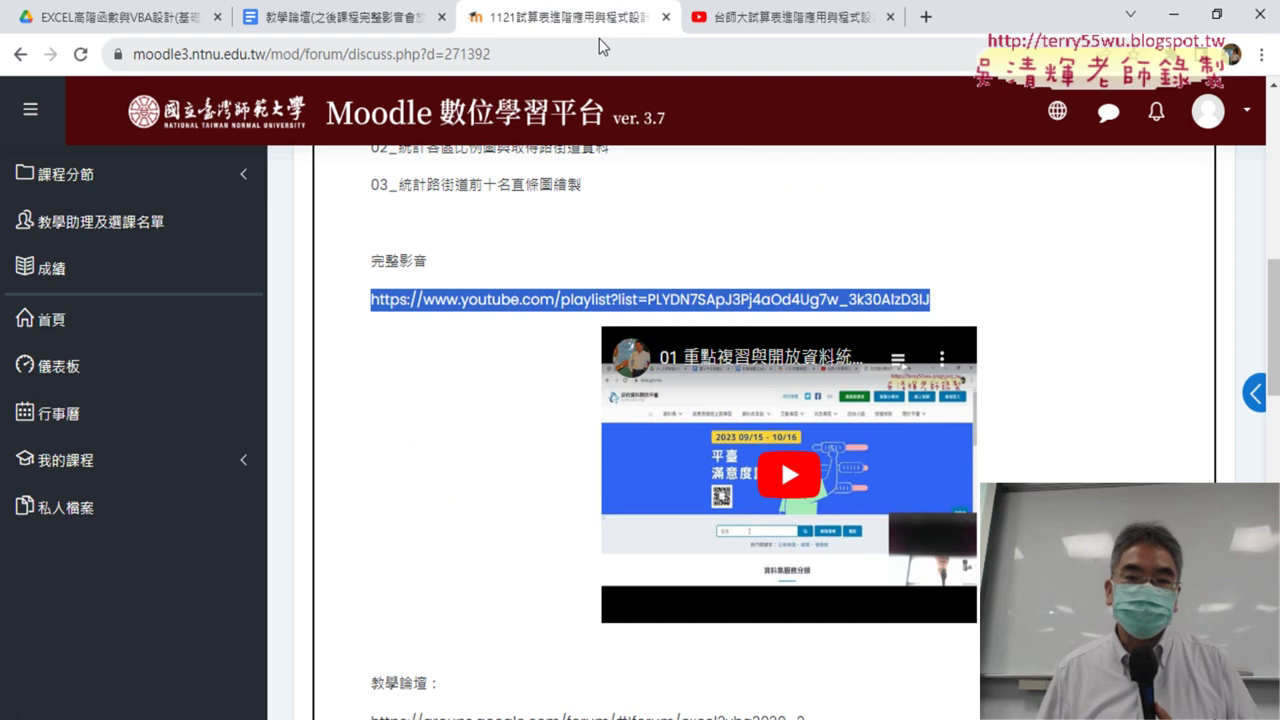
scroll(1069, 288, down, 2)
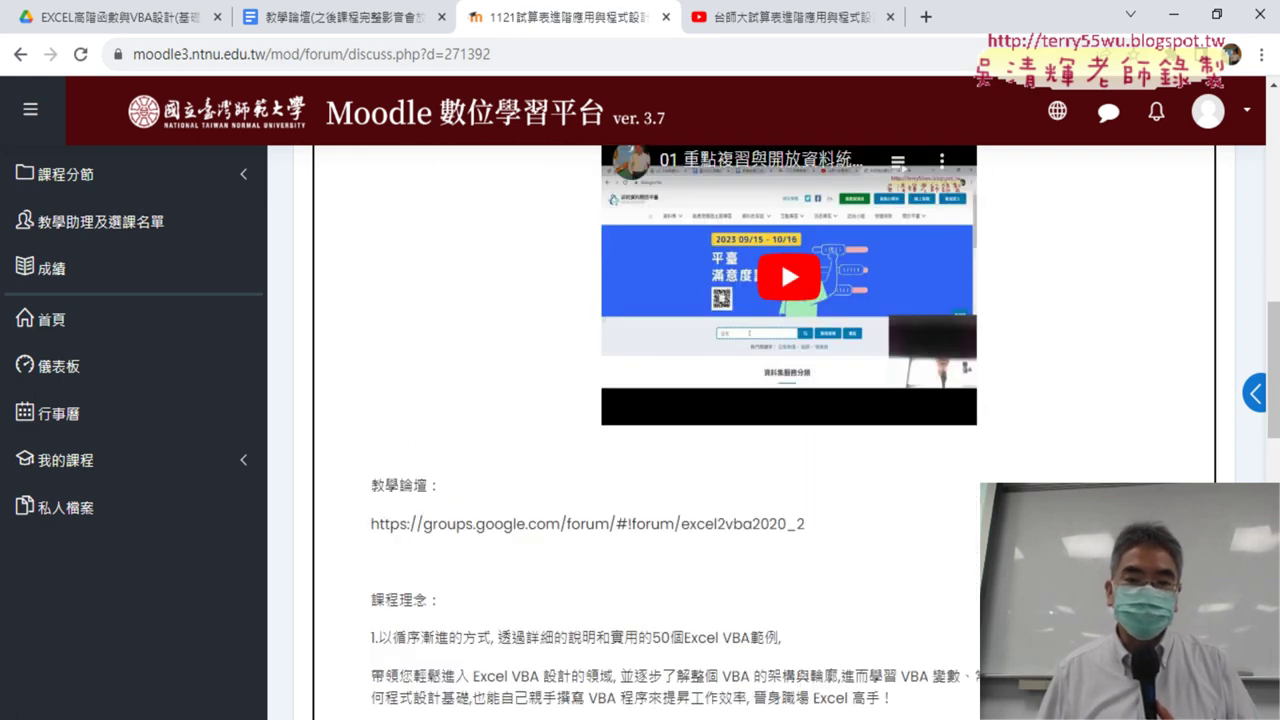
key(alt+Tab)
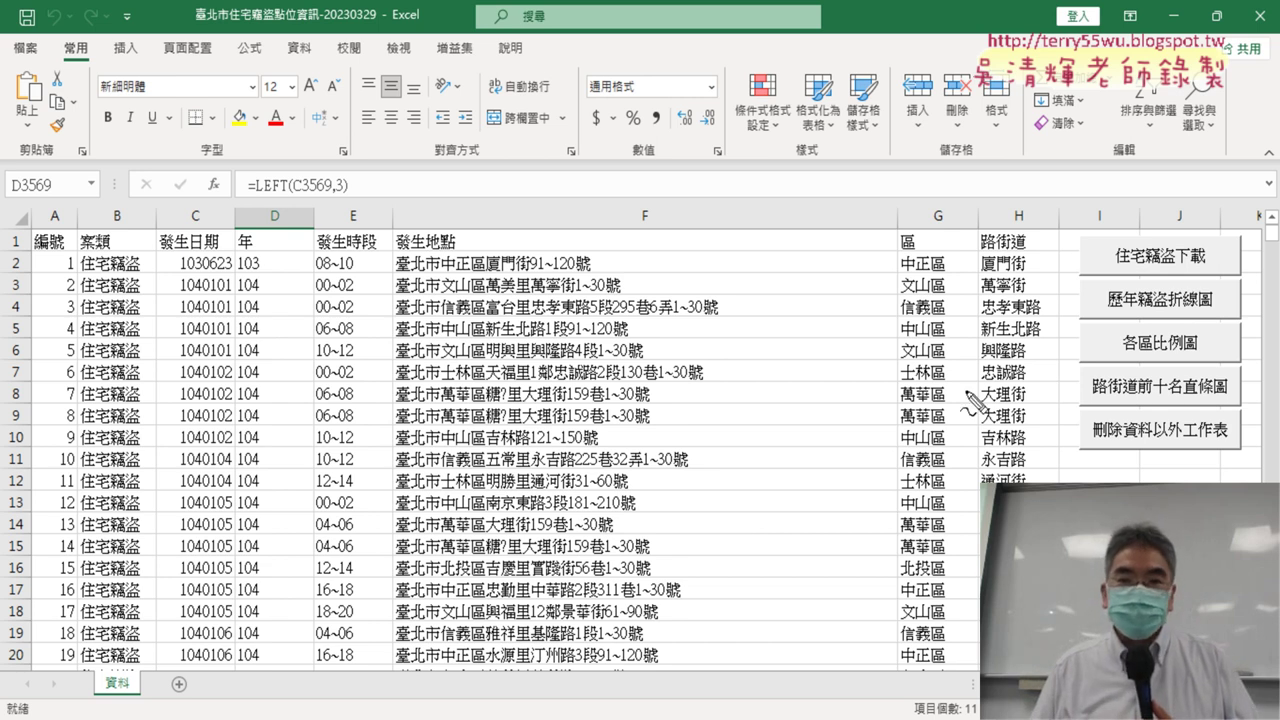
mouse_move(1157, 477)
mouse_down()
mouse_move(1038, 446)
mouse_move(1176, 480)
mouse_up()
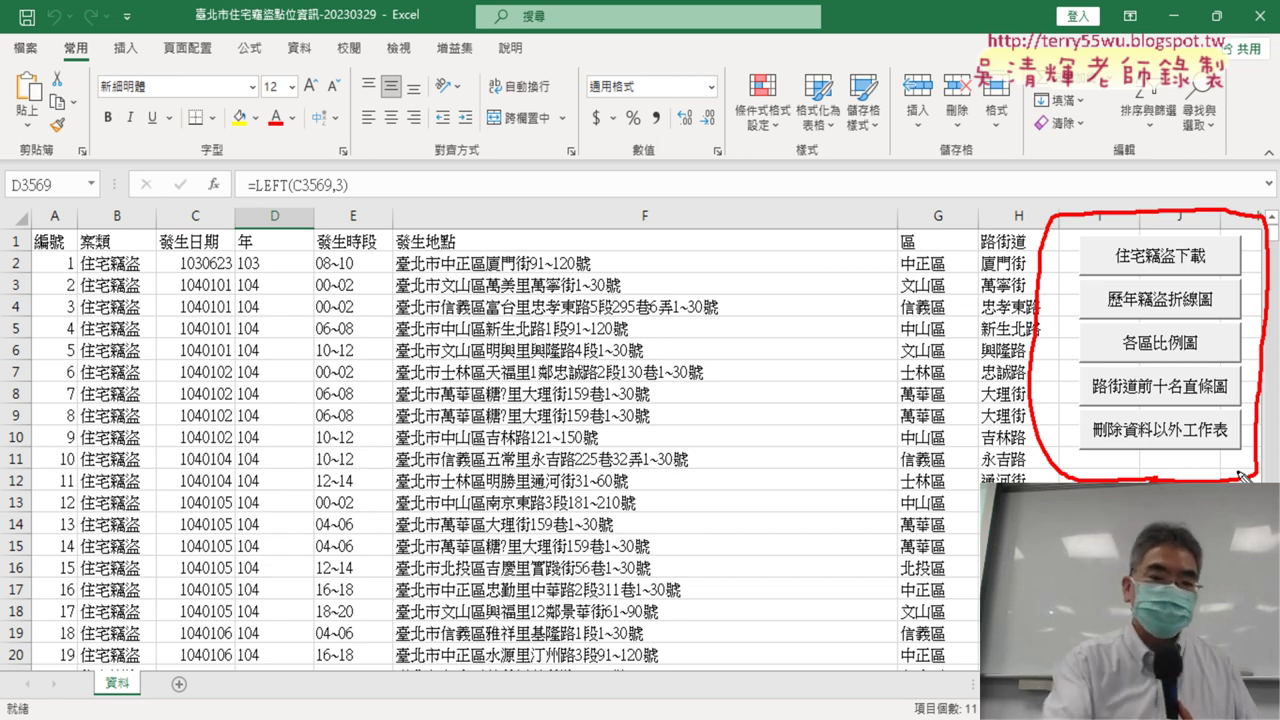
key(Escape)
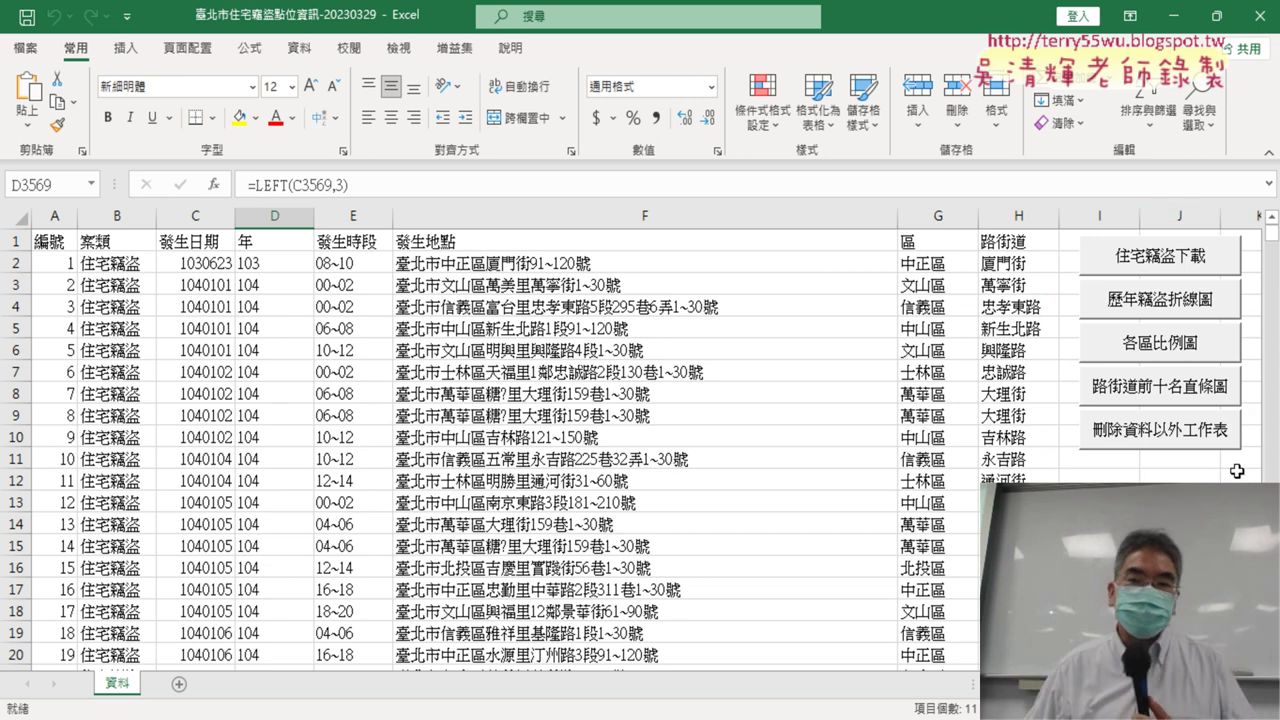
AutoFit all column widths, then run the 歷年竊盜折線圖 macro to build the yearly line chart
click(22, 216)
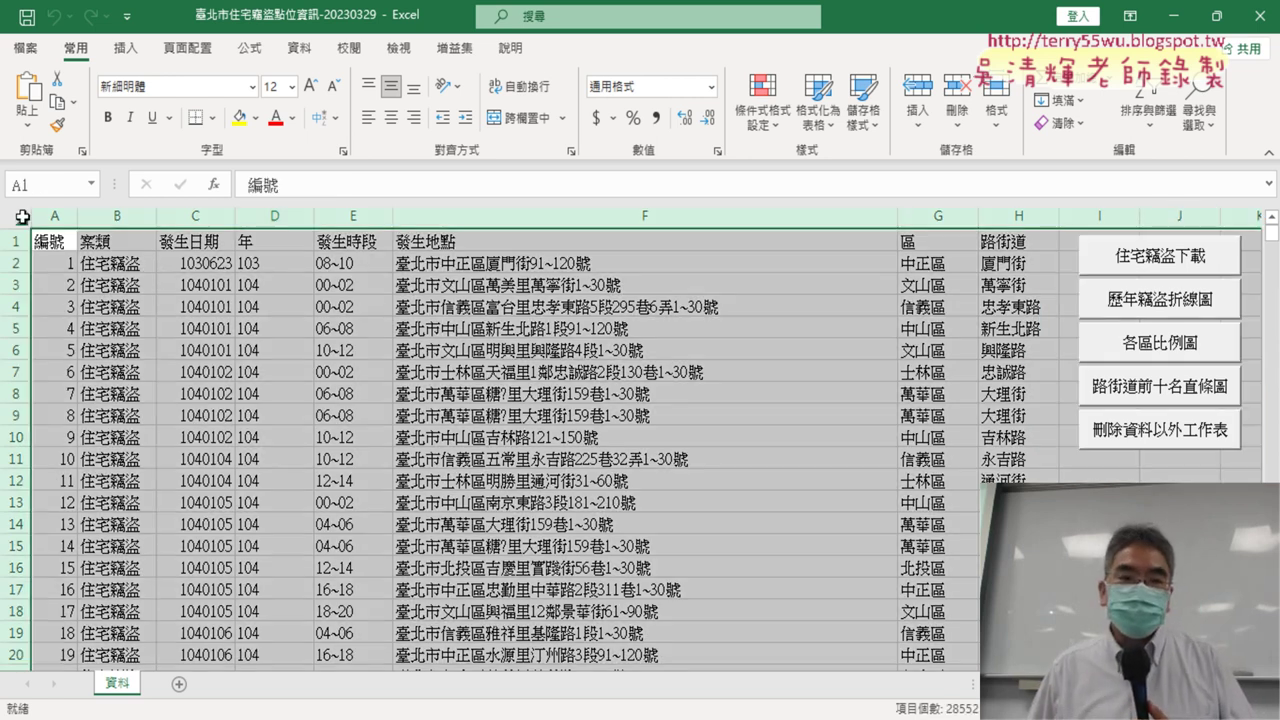
click(418, 414)
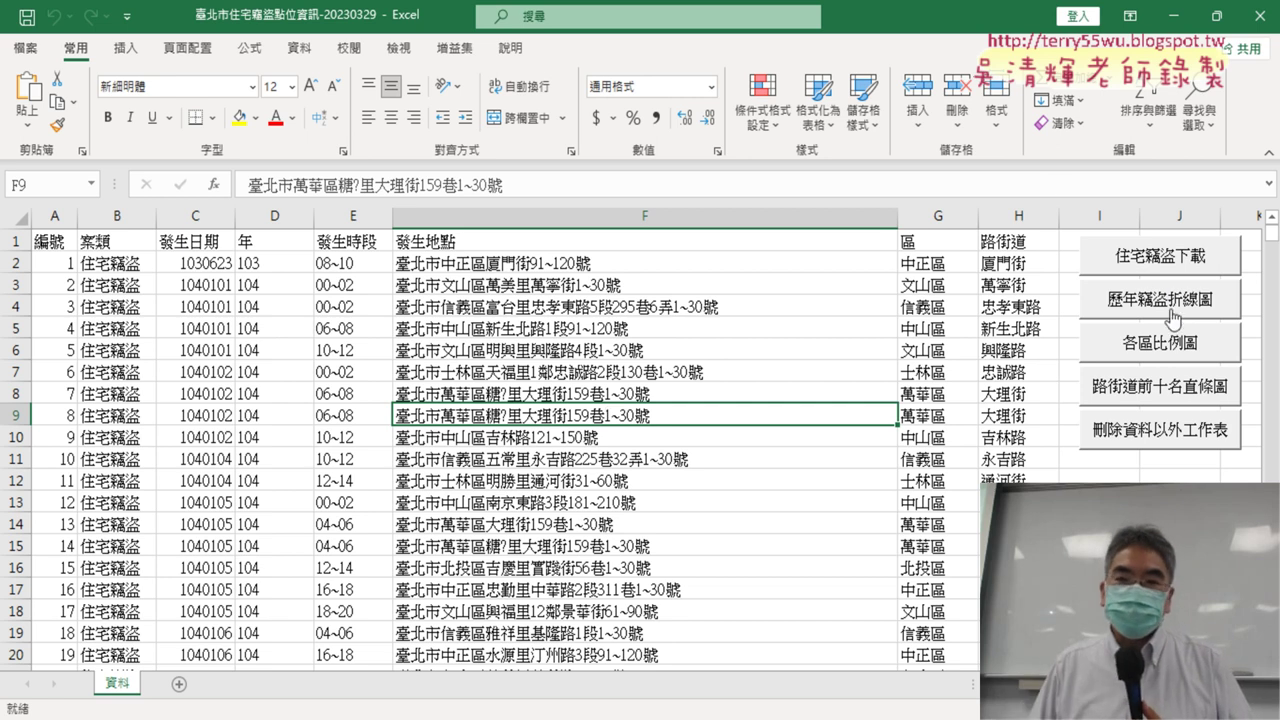
click(1180, 524)
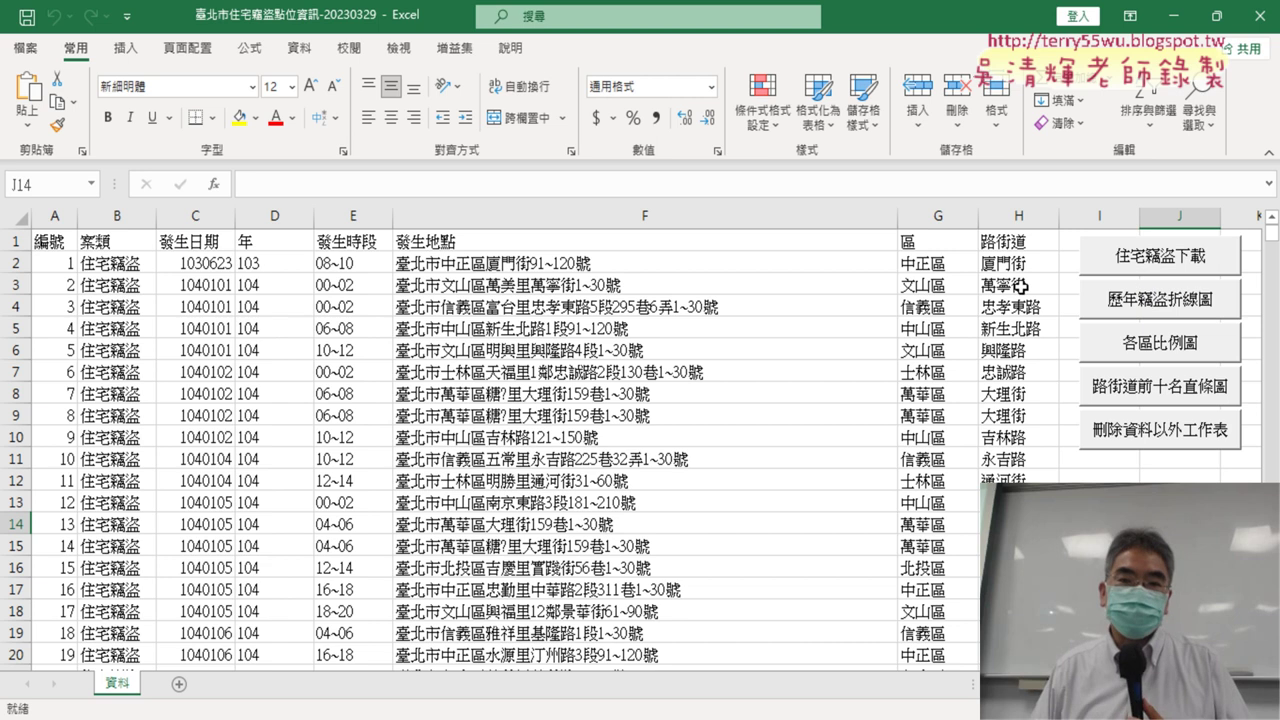
click(20, 218)
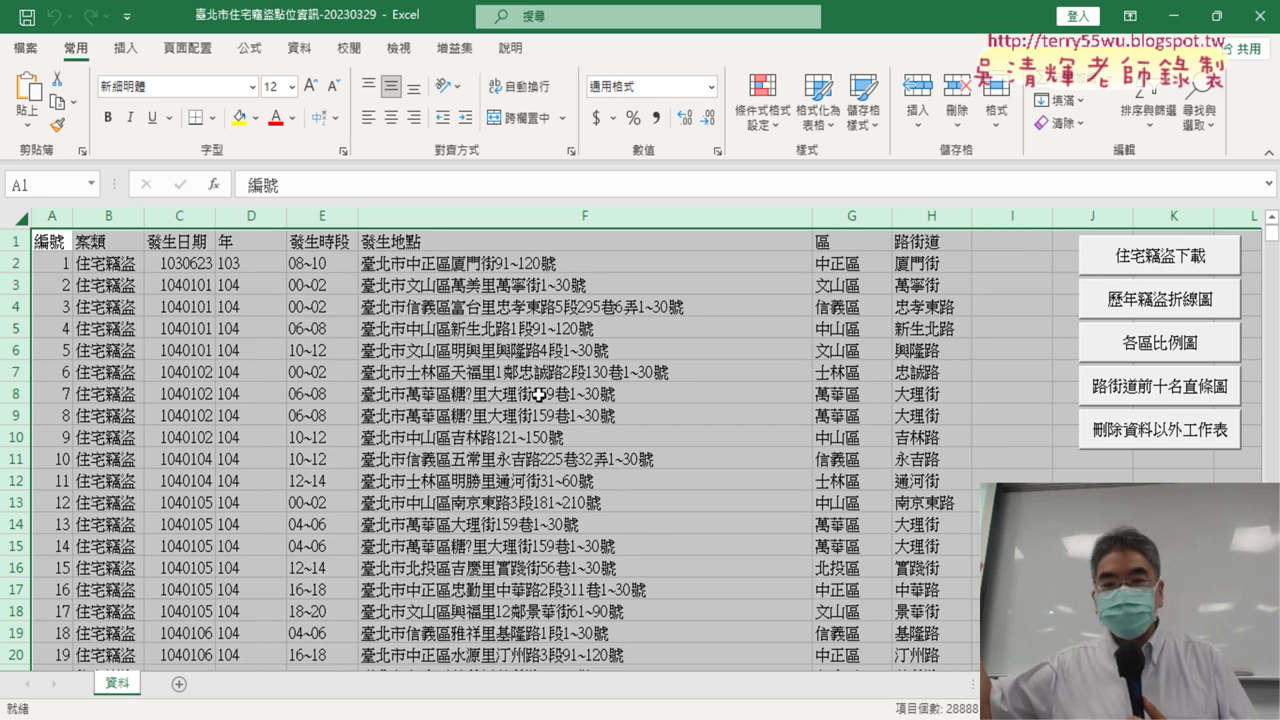
click(582, 355)
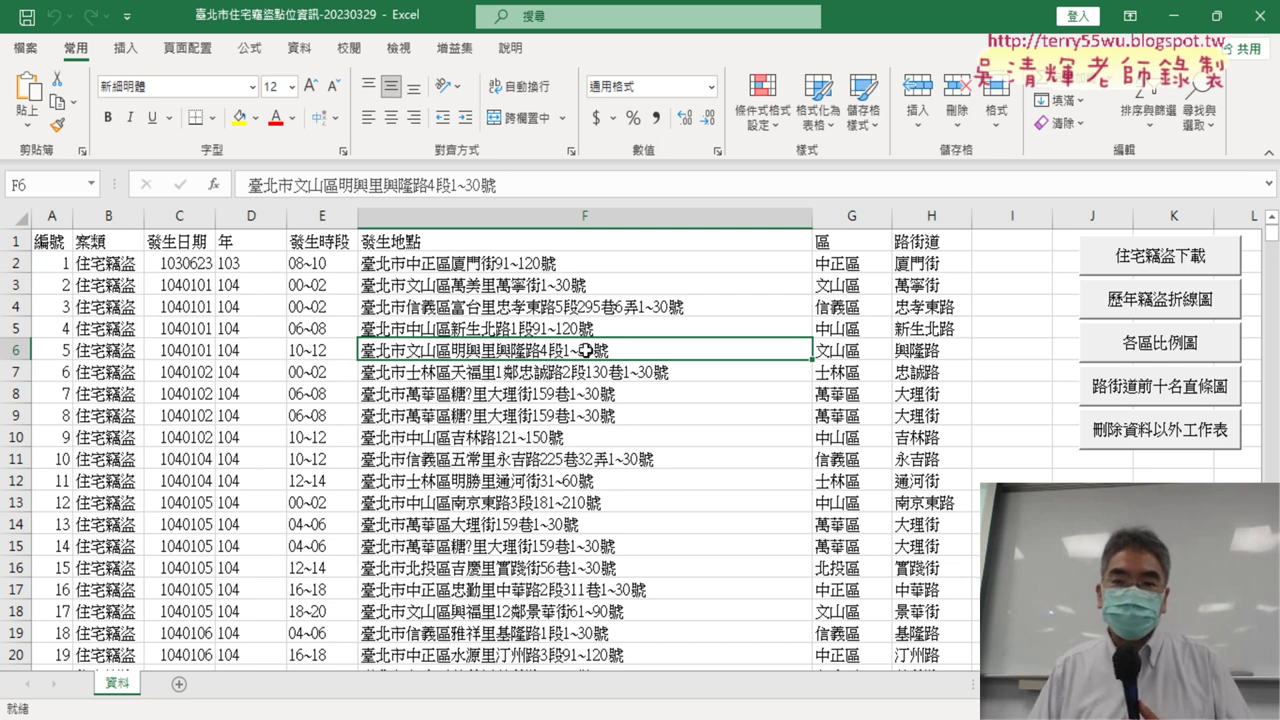
click(1175, 312)
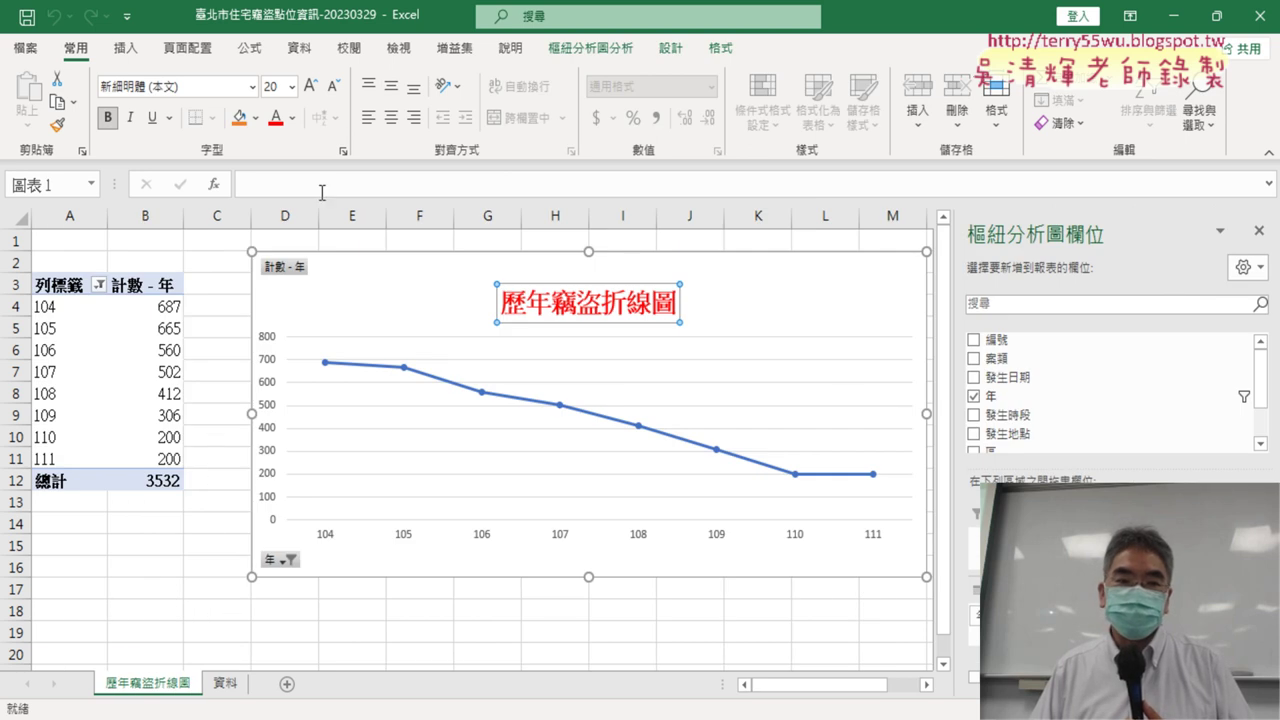
Compare the 資料 sheet with the 歷年竊盜折線圖 chart sheet, ending back on 資料
click(225, 684)
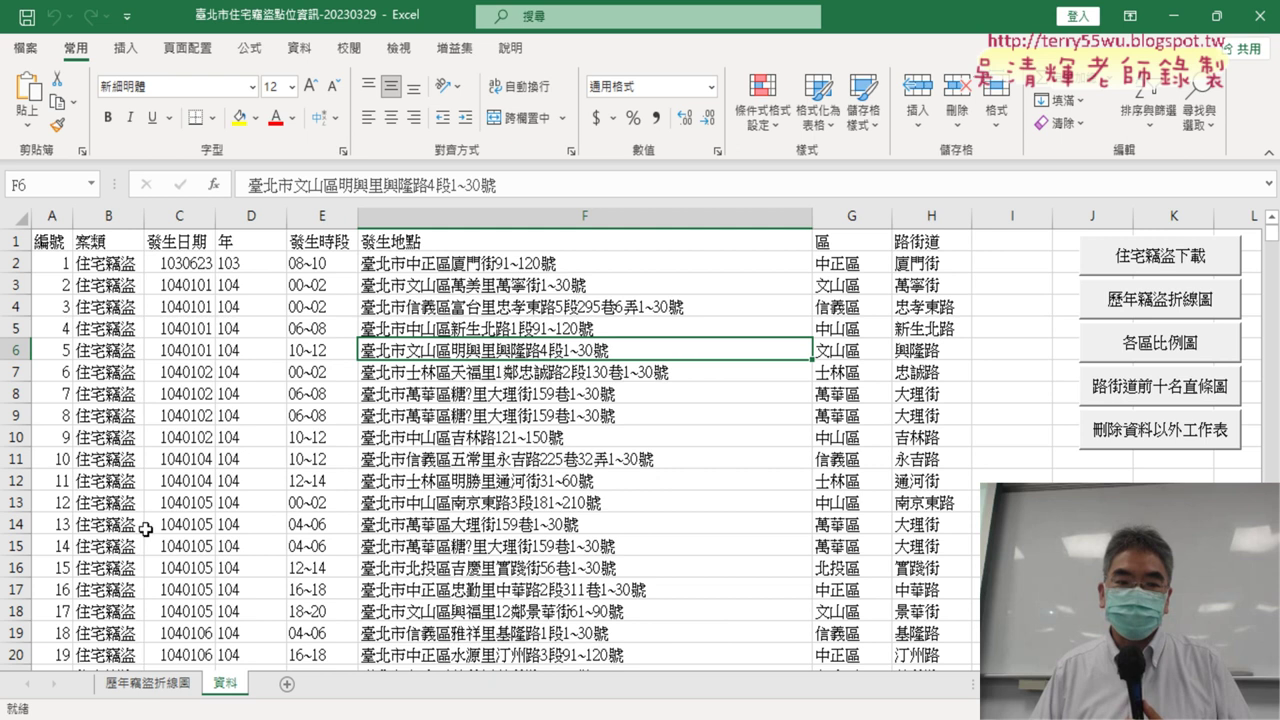
click(162, 688)
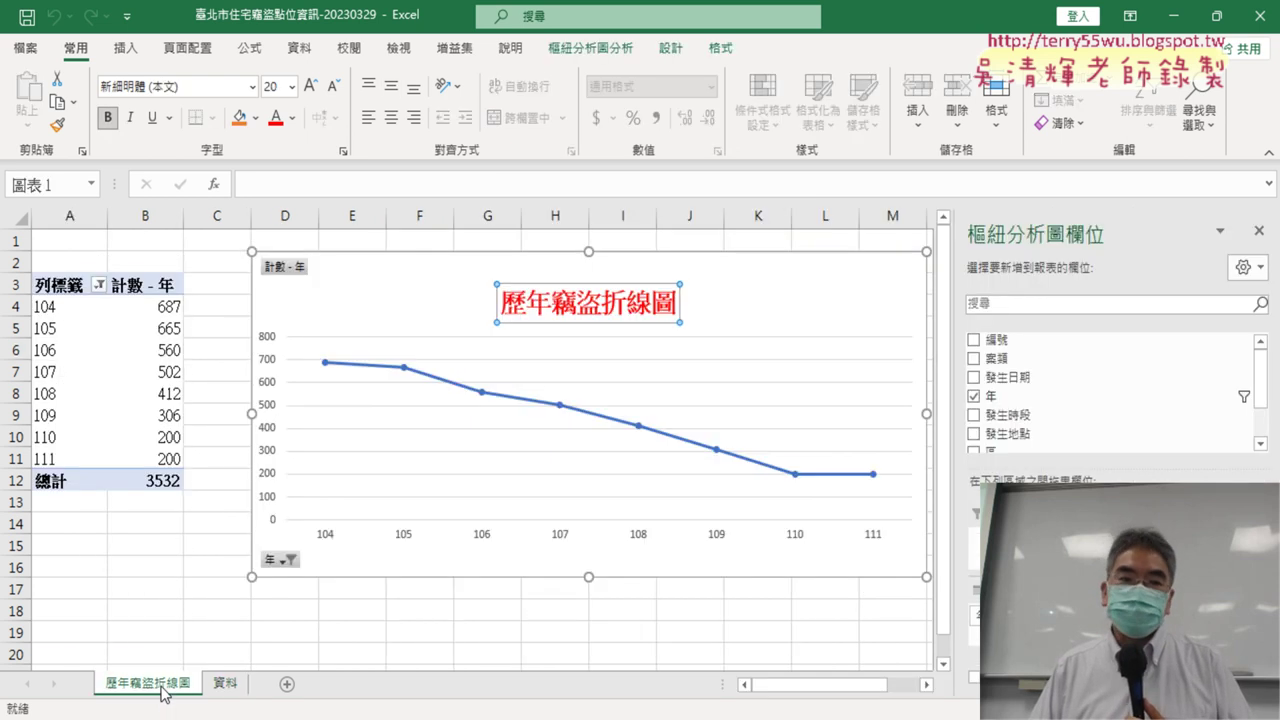
click(156, 552)
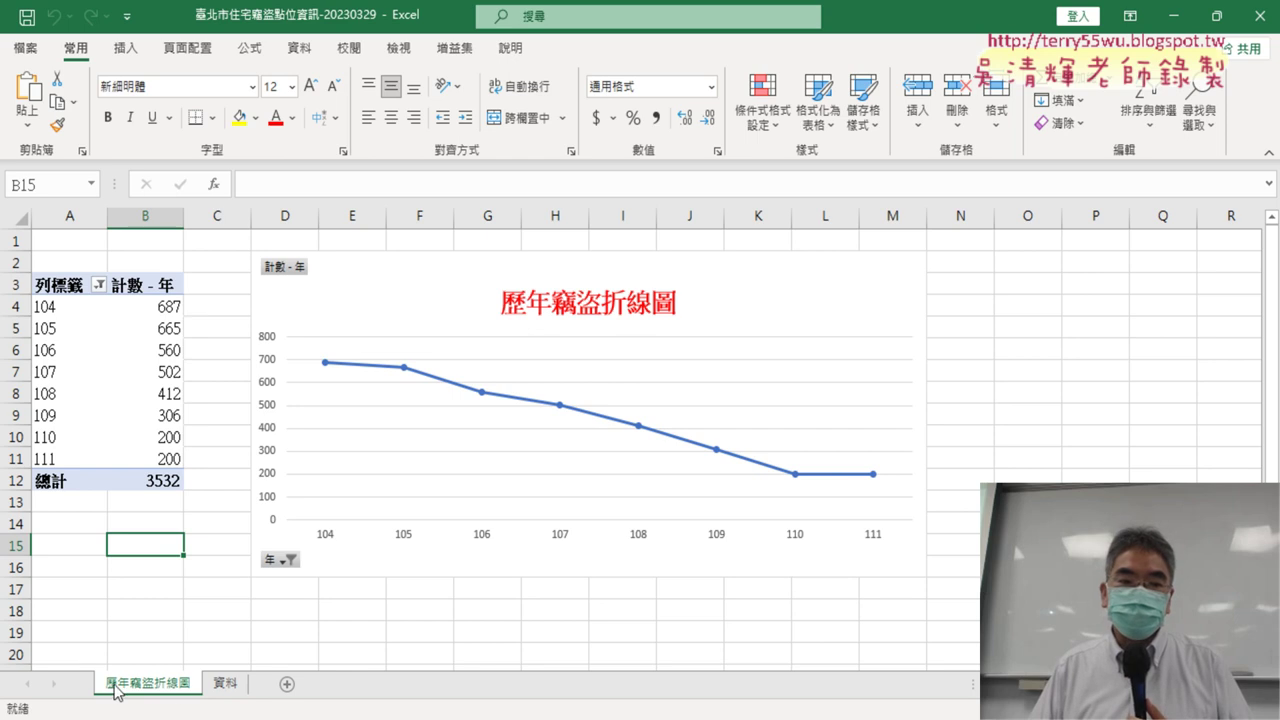
click(224, 686)
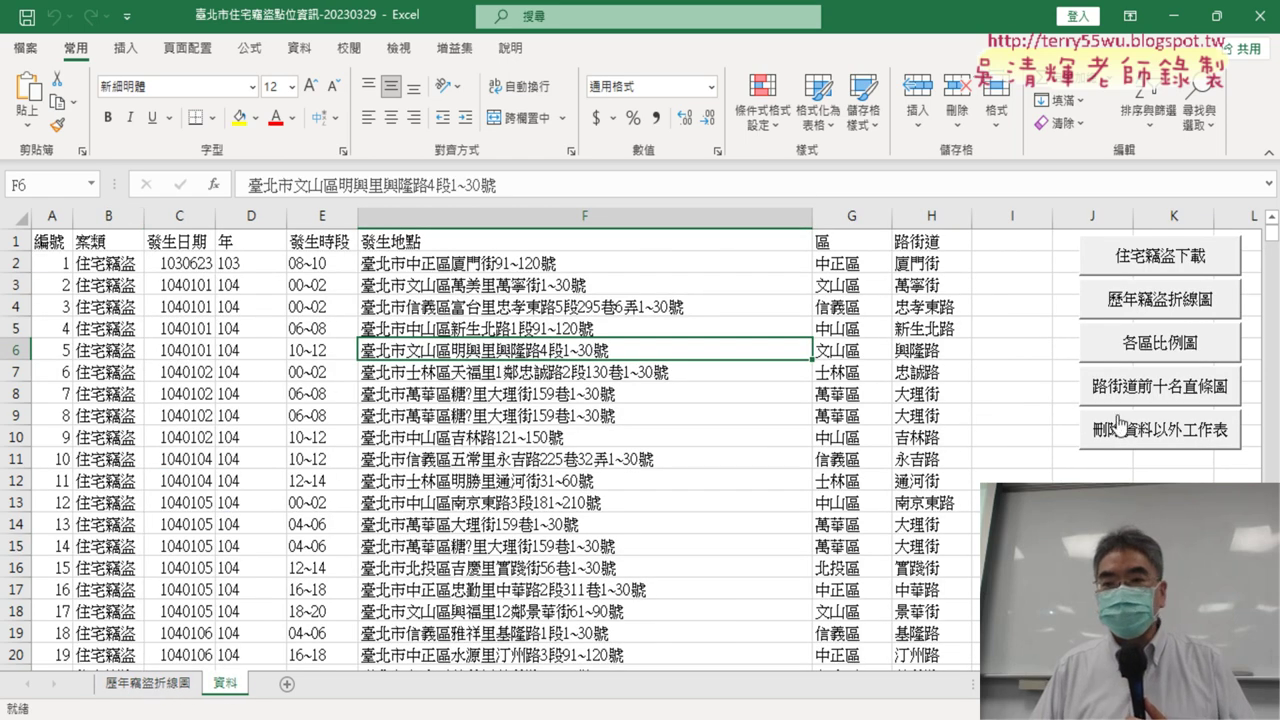
Run the 各區比例圖 and 路街道前十名直條圖 macros to add the district pie and top-ten street charts
click(1181, 346)
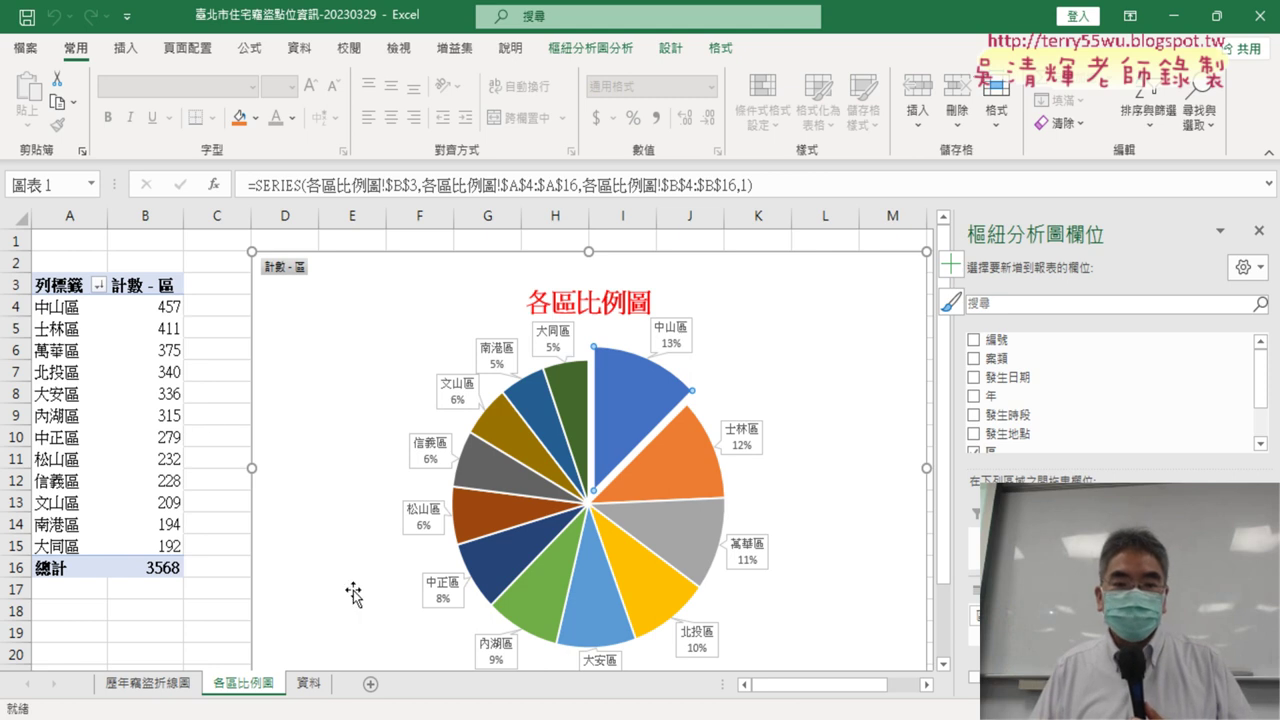
click(312, 684)
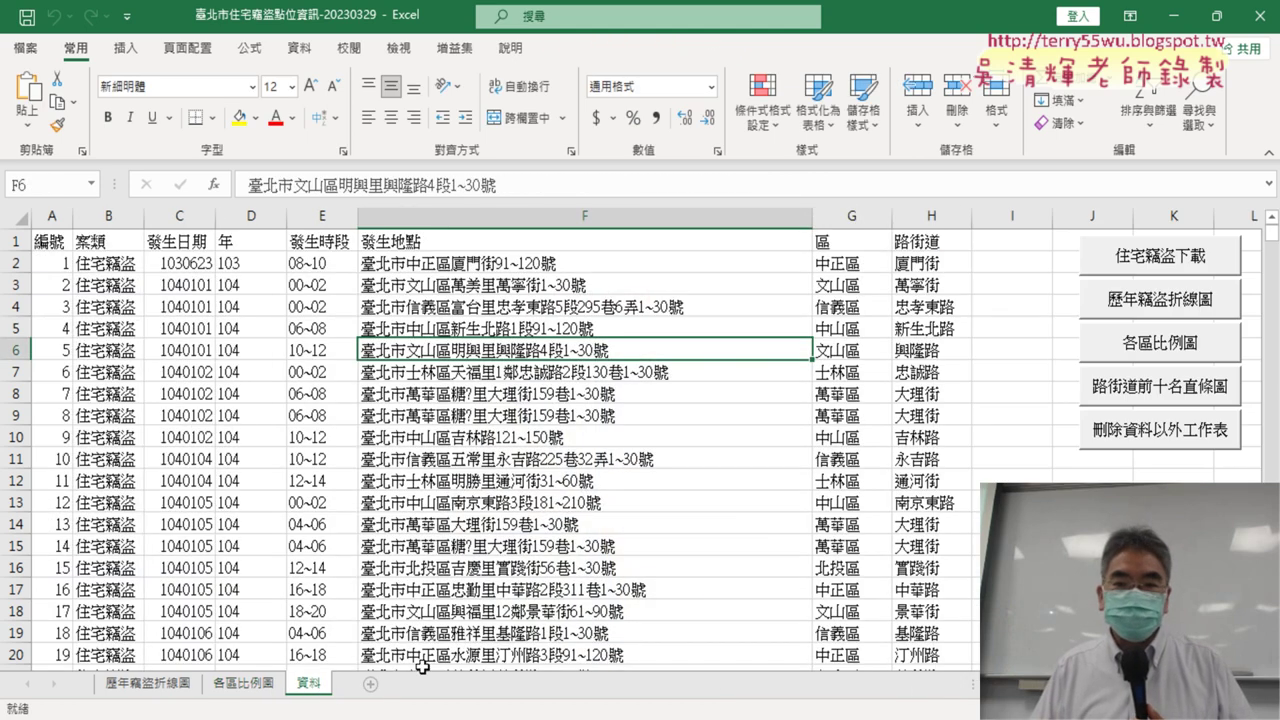
click(1170, 392)
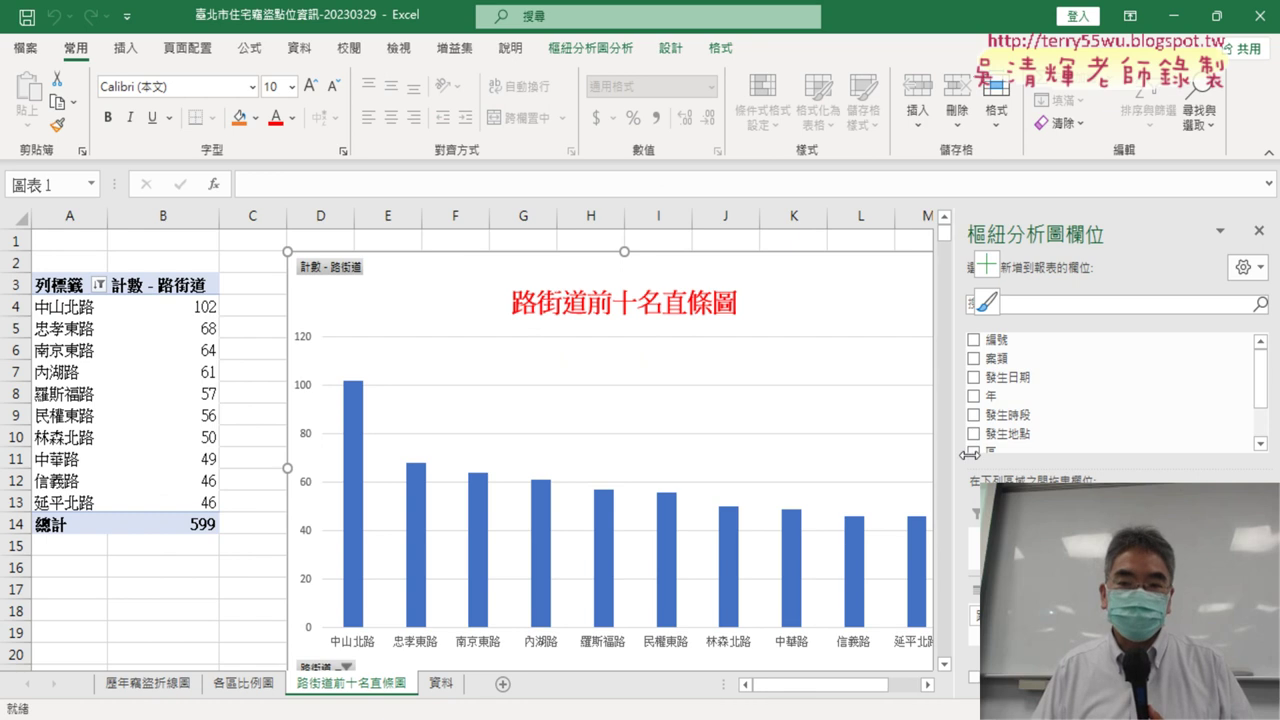
Widen the bar chart area, inspect streets 中山北路 and 延平北路, then return to the 資料 sheet
drag(955, 455, 1052, 459)
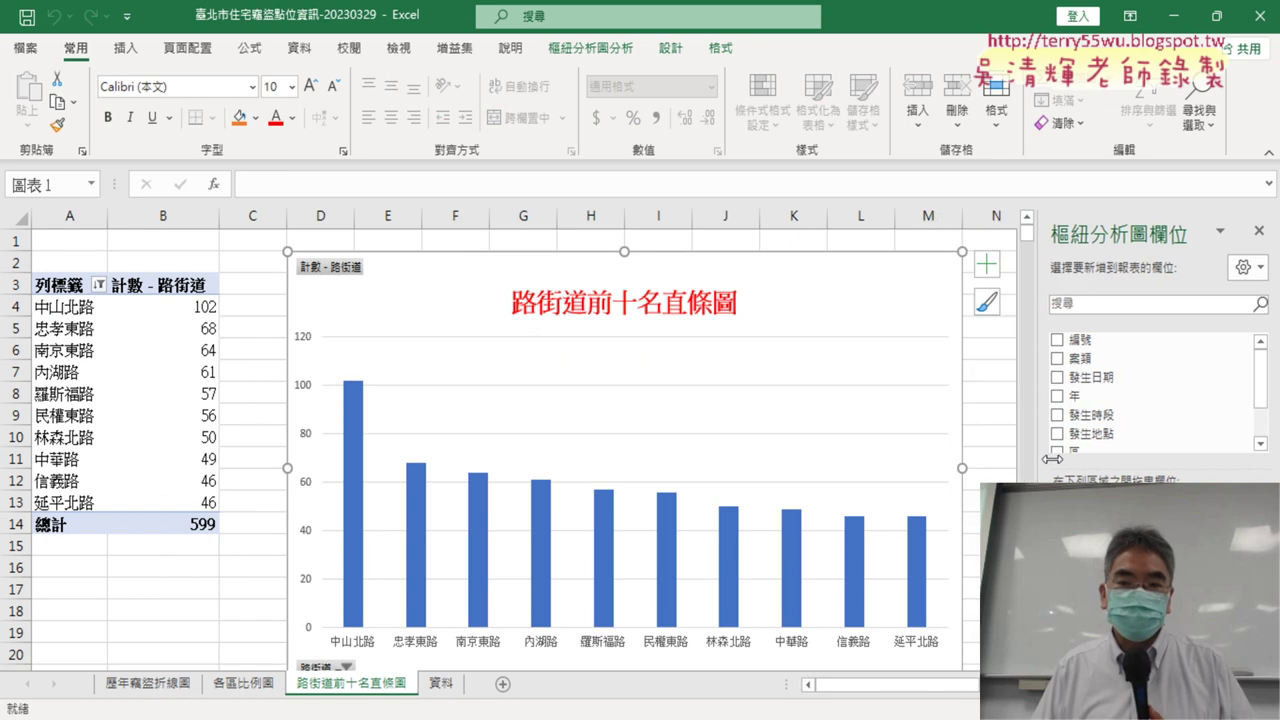
click(65, 310)
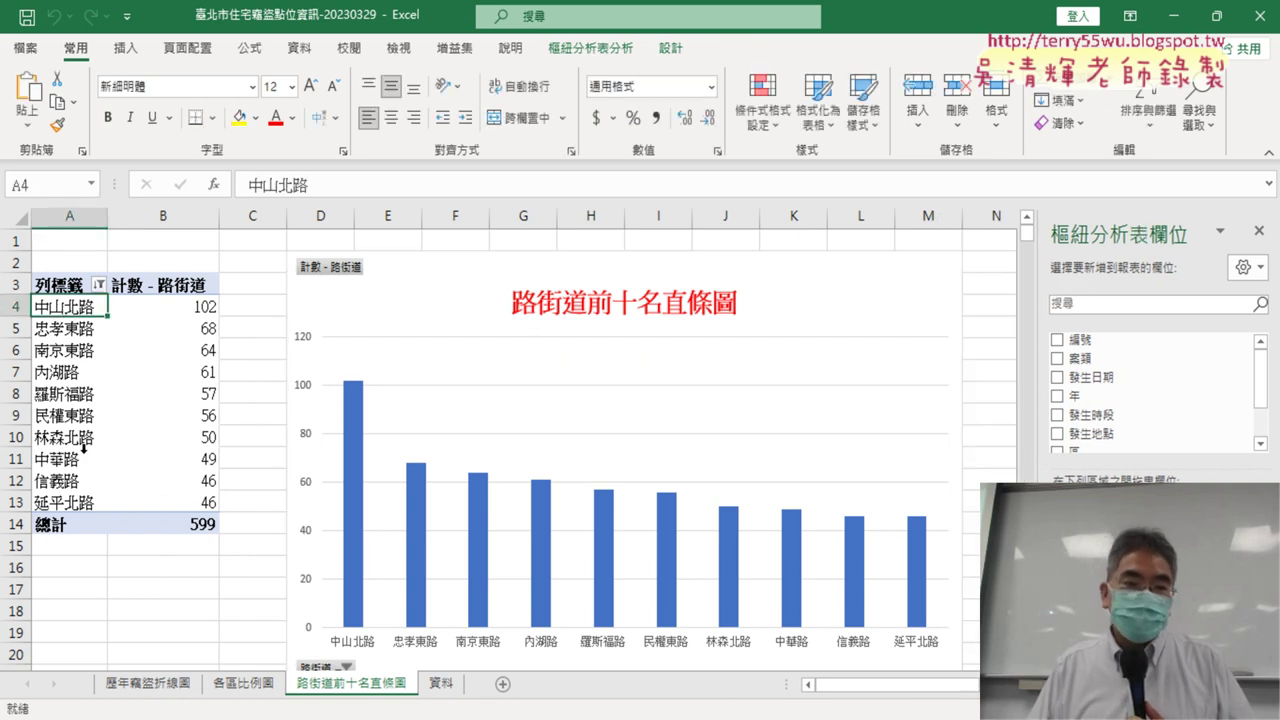
click(75, 507)
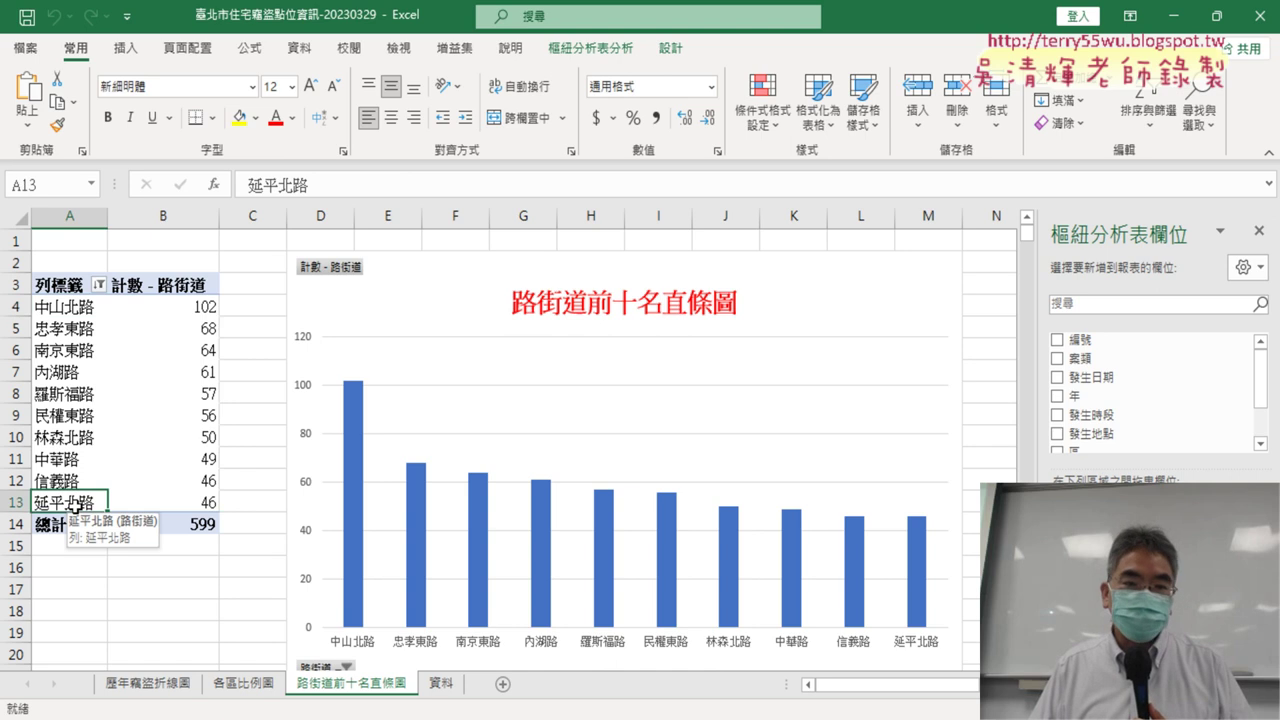
click(970, 589)
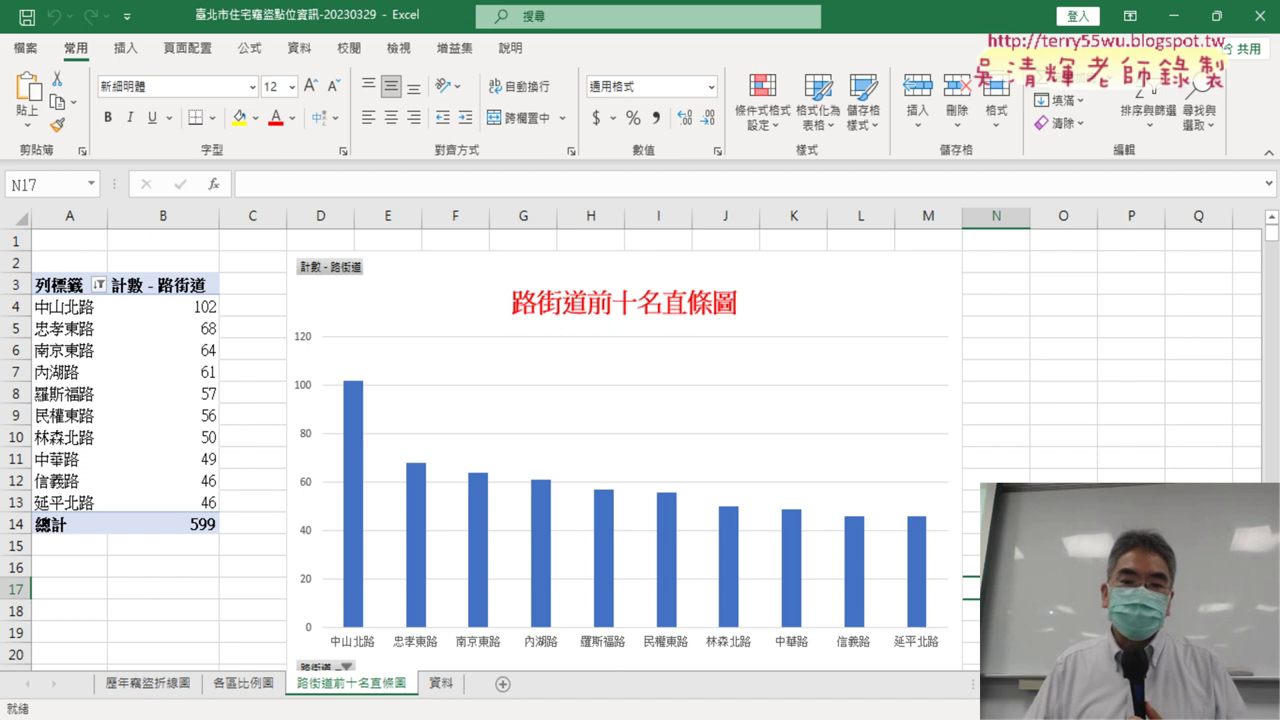
click(453, 690)
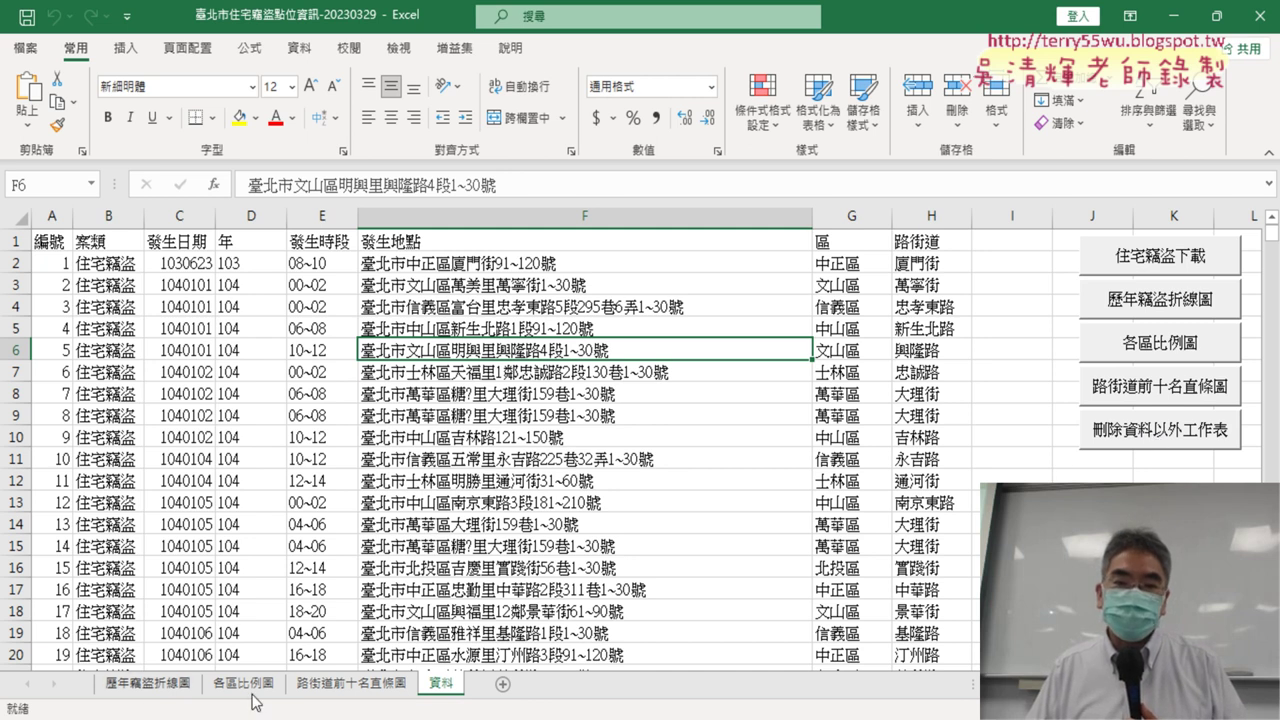
Delete the three chart sheets, leaving only 資料, and open the Quick Access Toolbar dropdown
click(1167, 440)
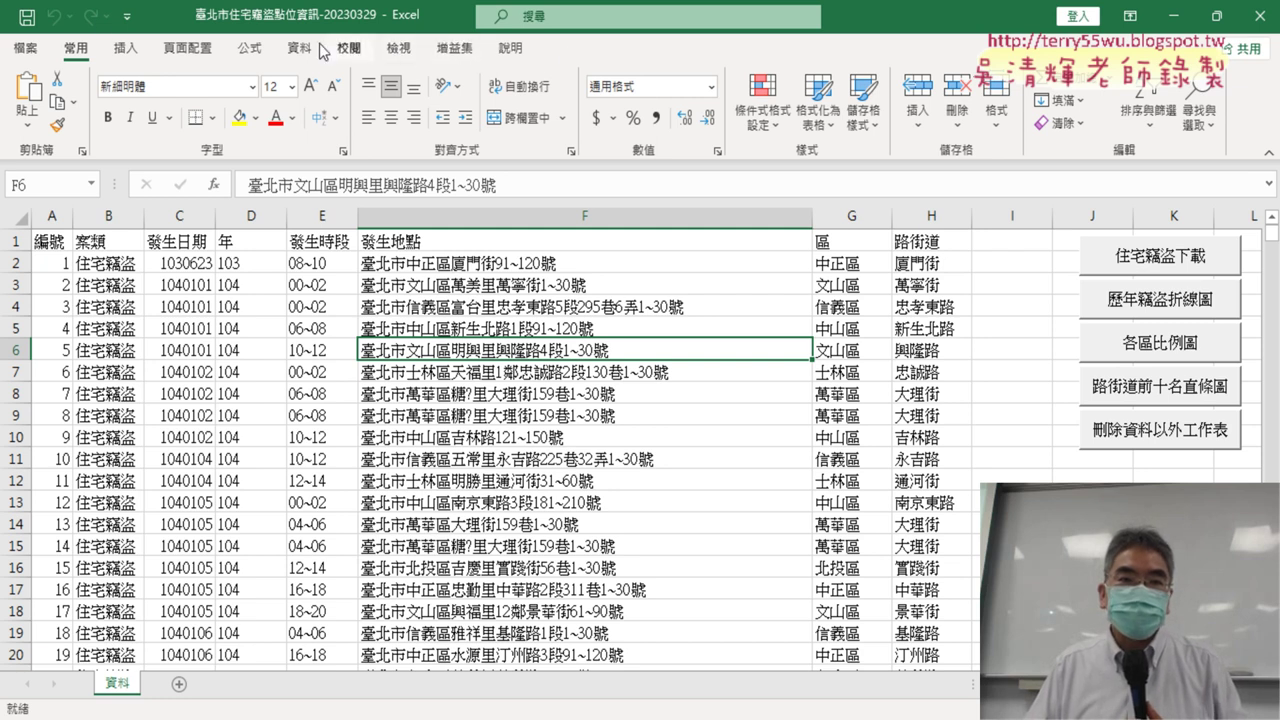
click(127, 15)
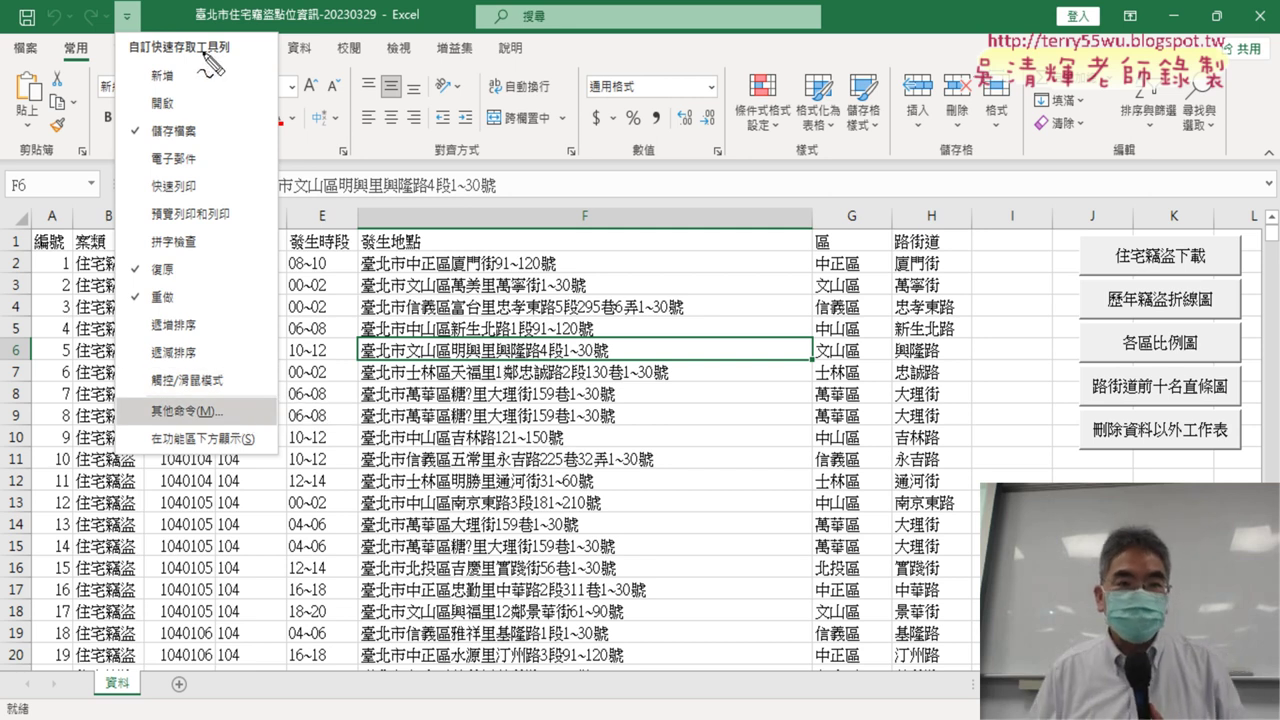
Ink-mark the dropdown arrow and the More Commands item, then clear the ink and close the list
drag(138, 10, 127, 20)
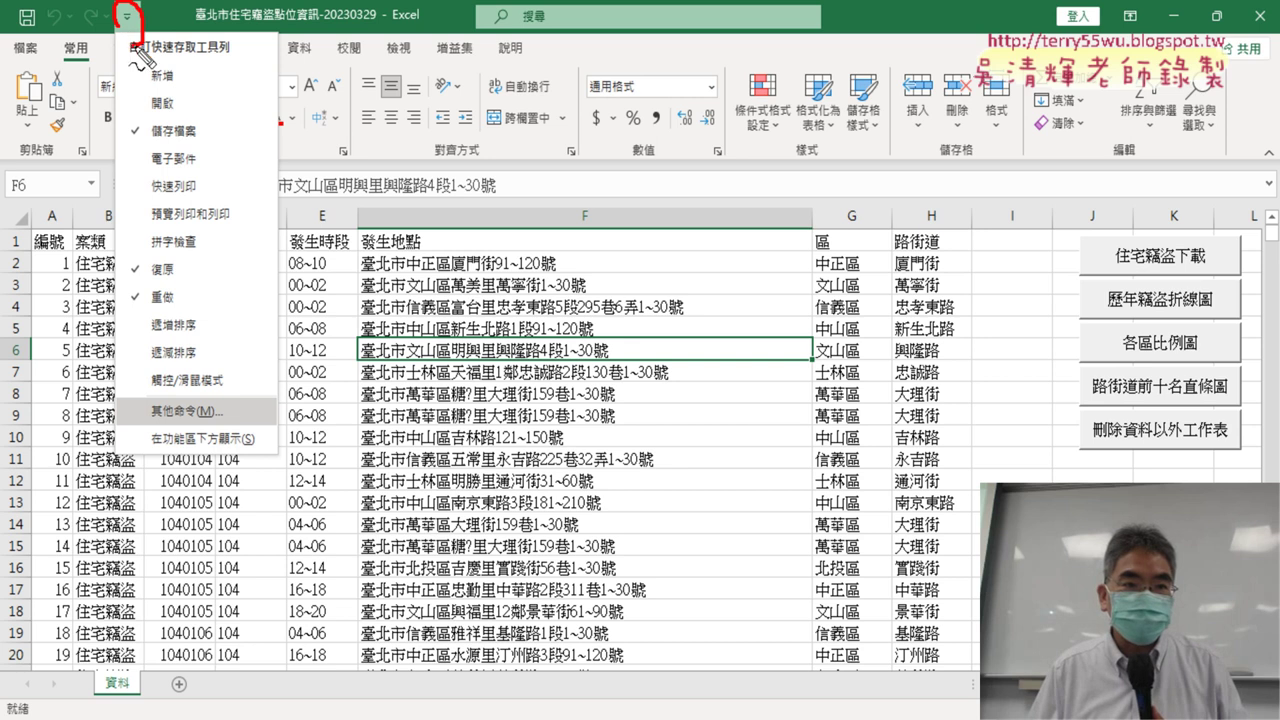
drag(245, 452, 262, 440)
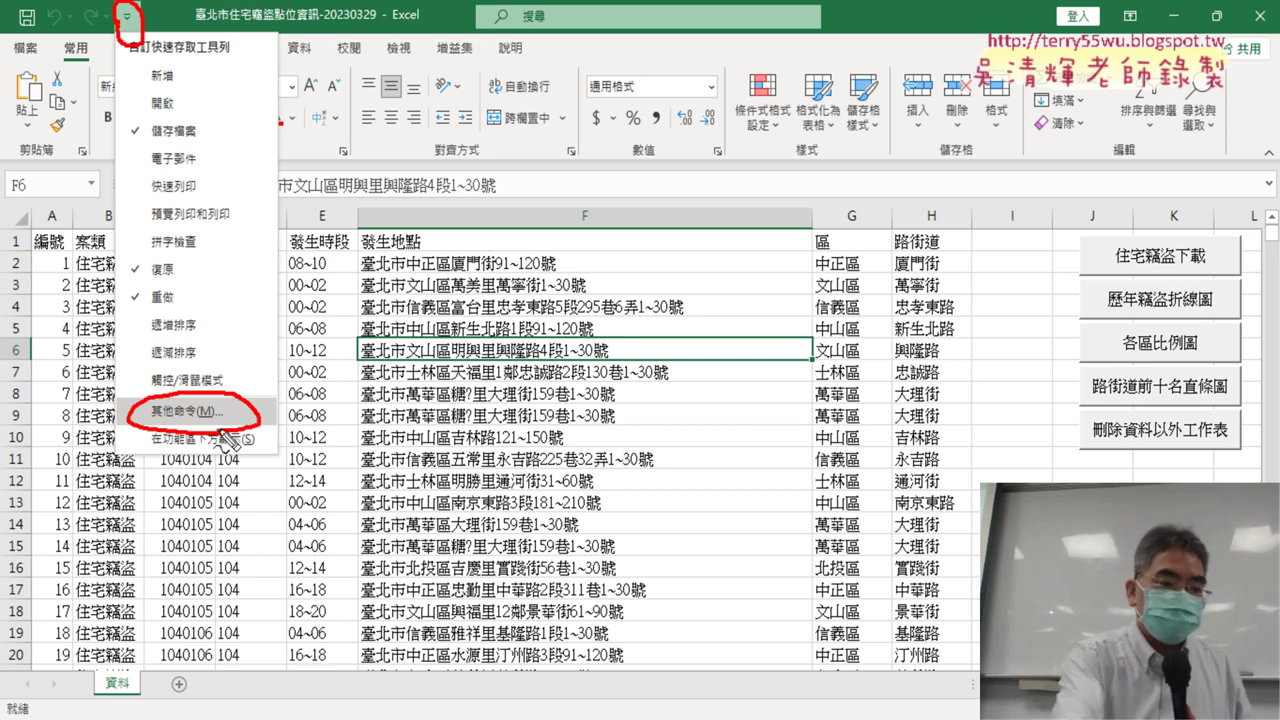
key(Escape)
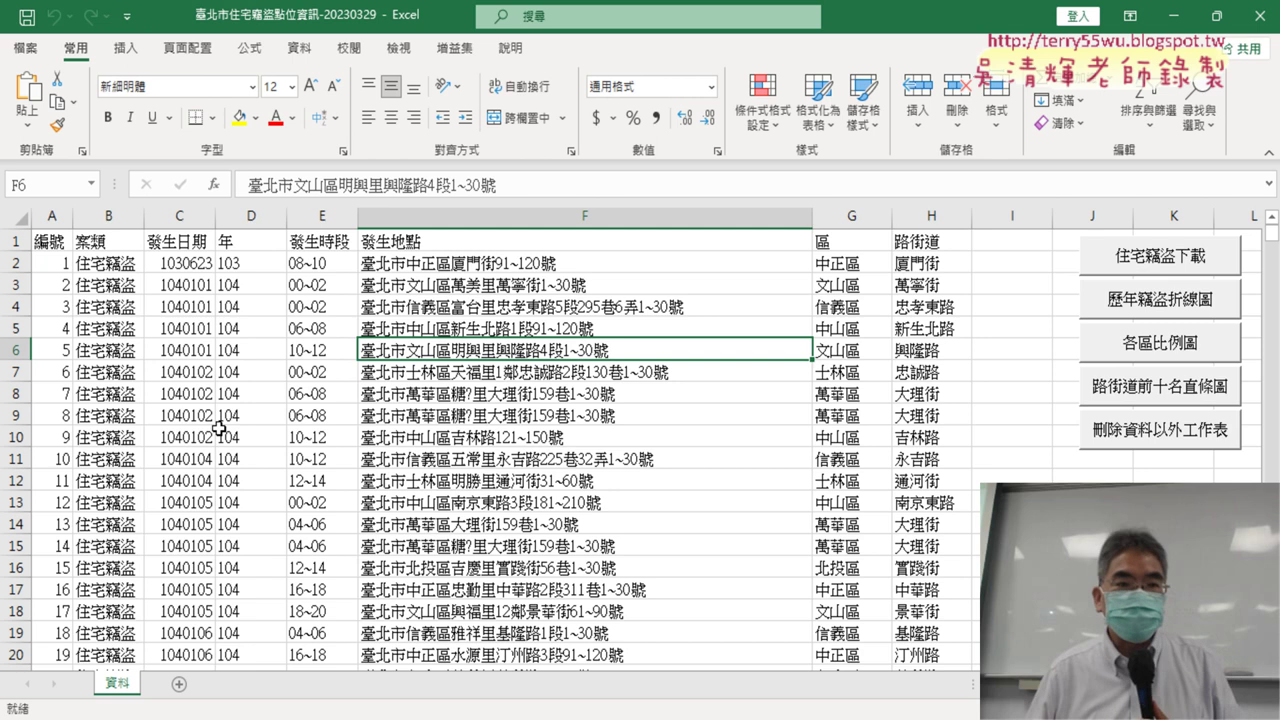
Enable the 開發人員 (Developer) ribbon tab in Excel Options' Customize Ribbon settings
click(127, 16)
click(200, 416)
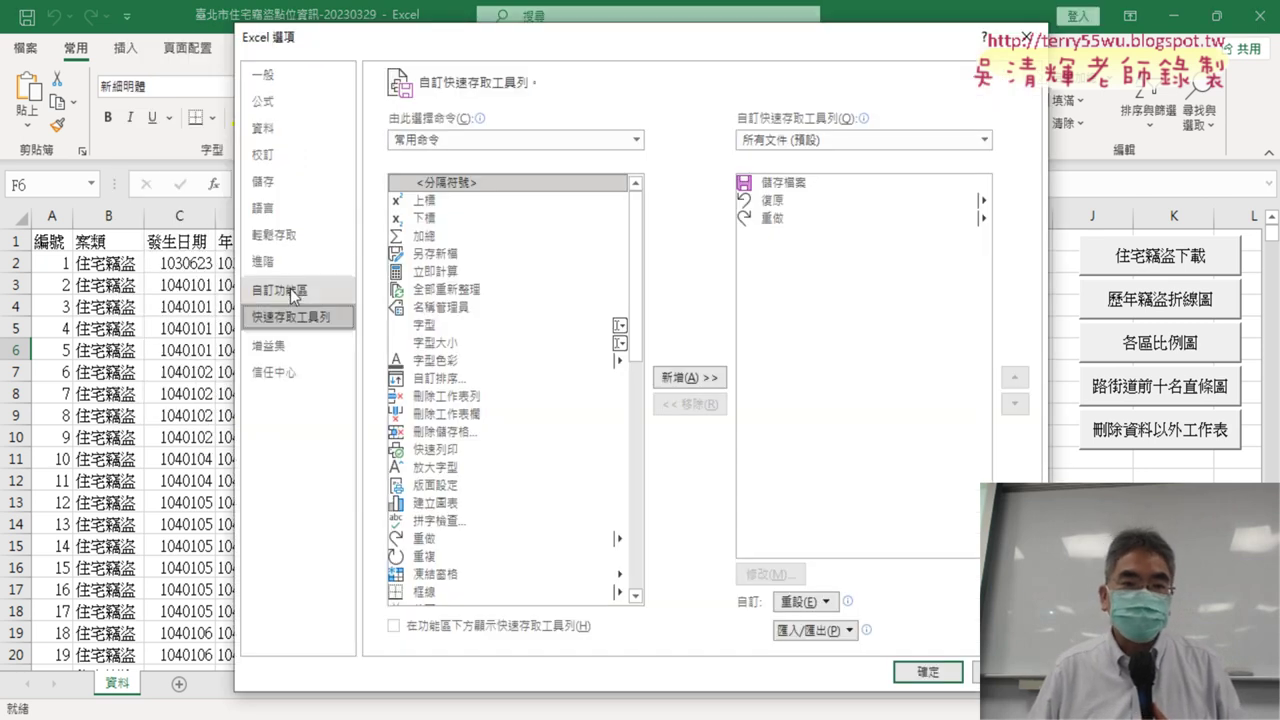
click(293, 296)
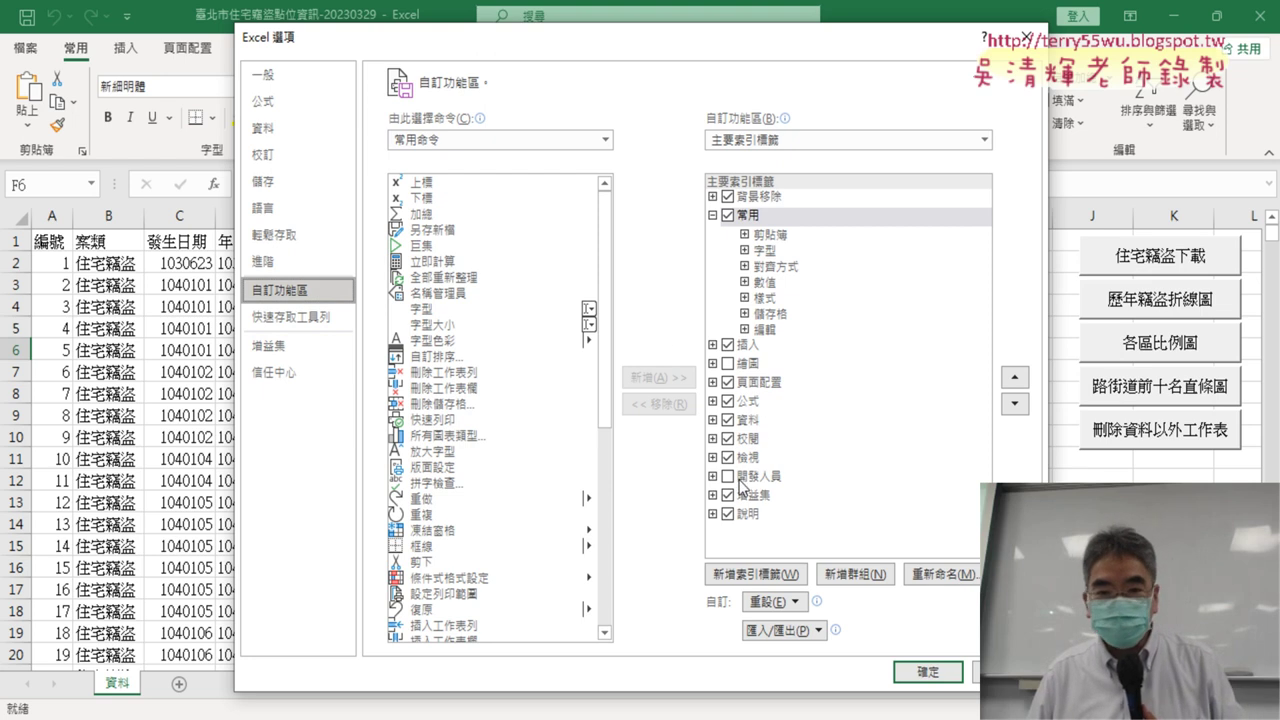
click(727, 476)
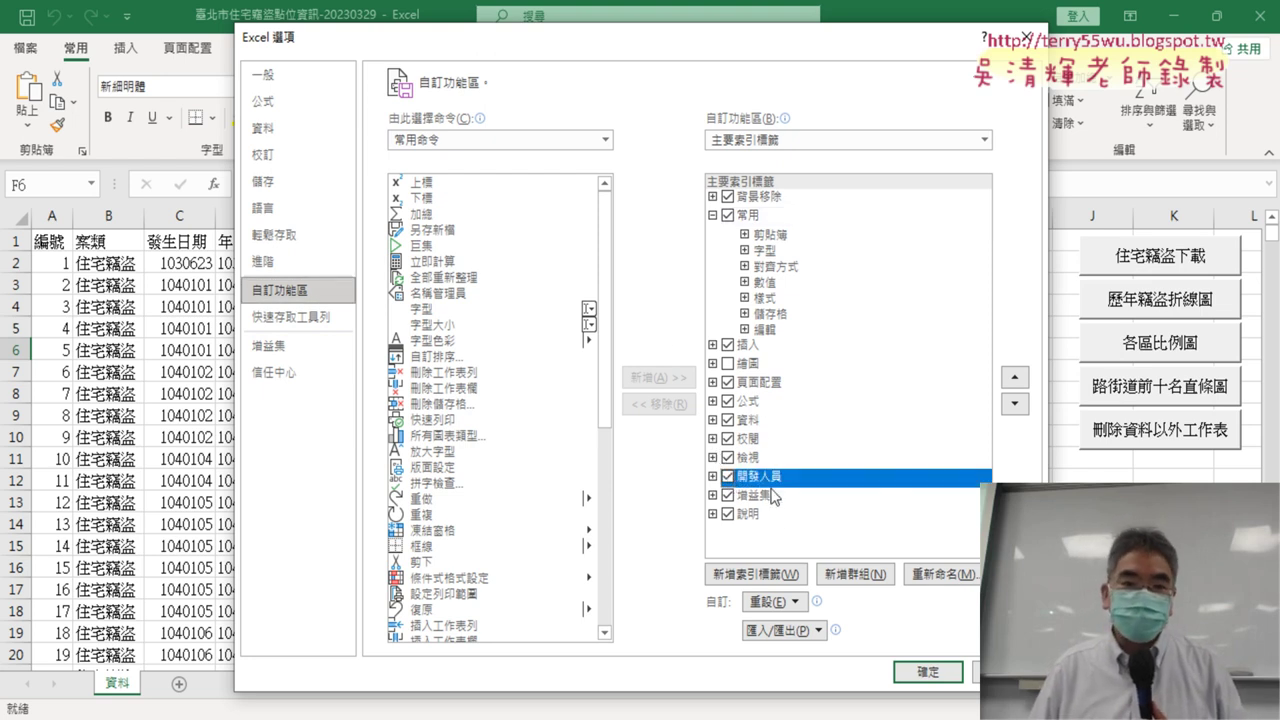
click(928, 671)
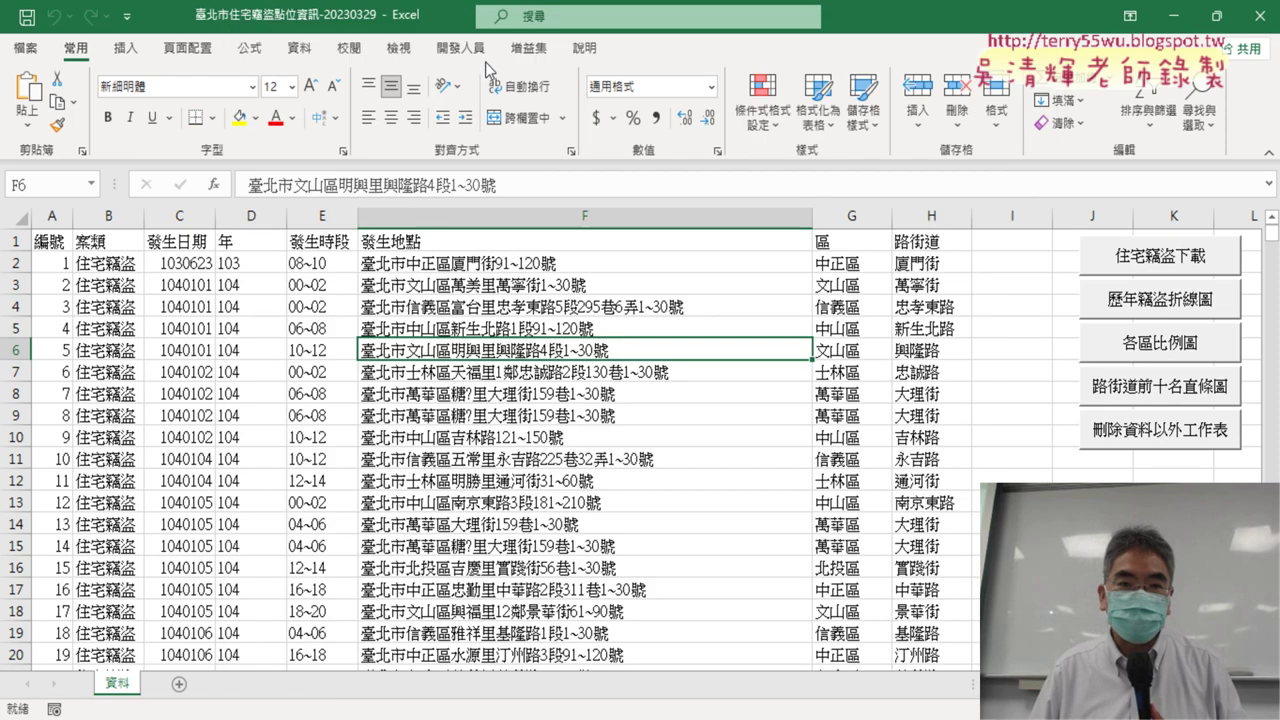
On the Developer tab, annotate Record Macro, Macros, Visual Basic, the chart buttons and Insert
click(472, 55)
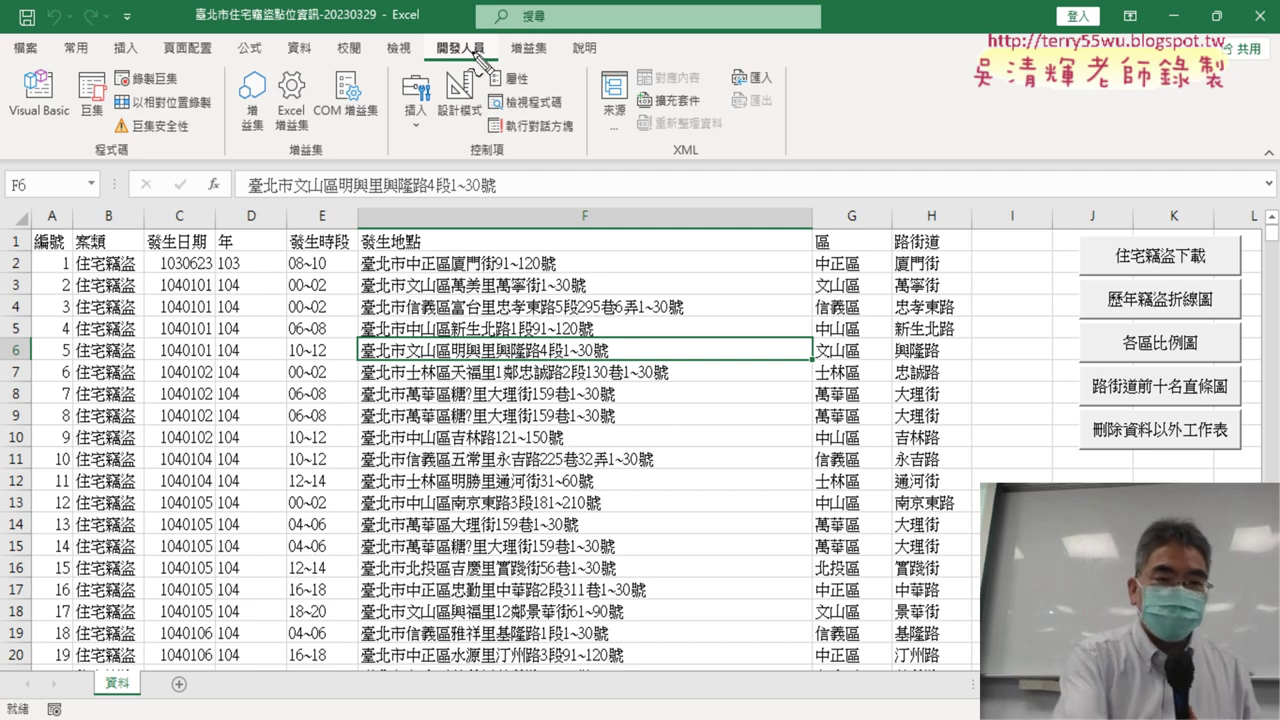
mouse_move(503, 72)
mouse_down()
mouse_move(421, 63)
mouse_move(500, 75)
mouse_up()
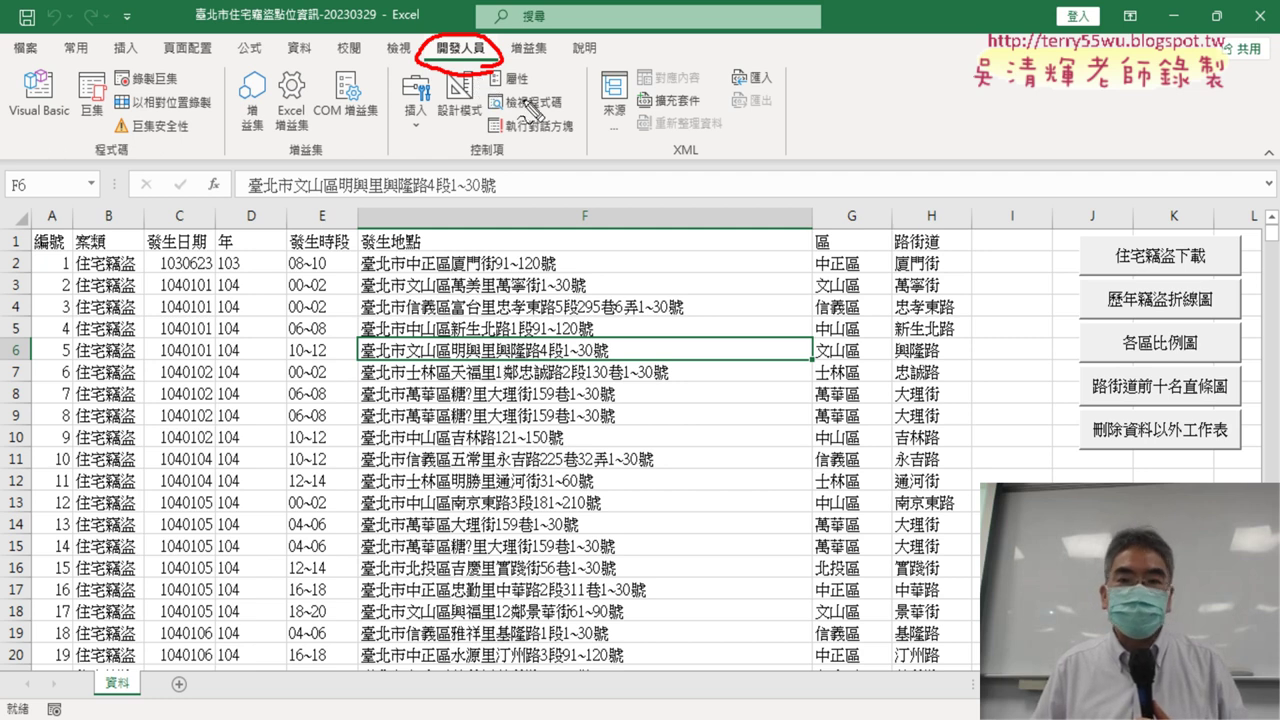
drag(180, 87, 118, 96)
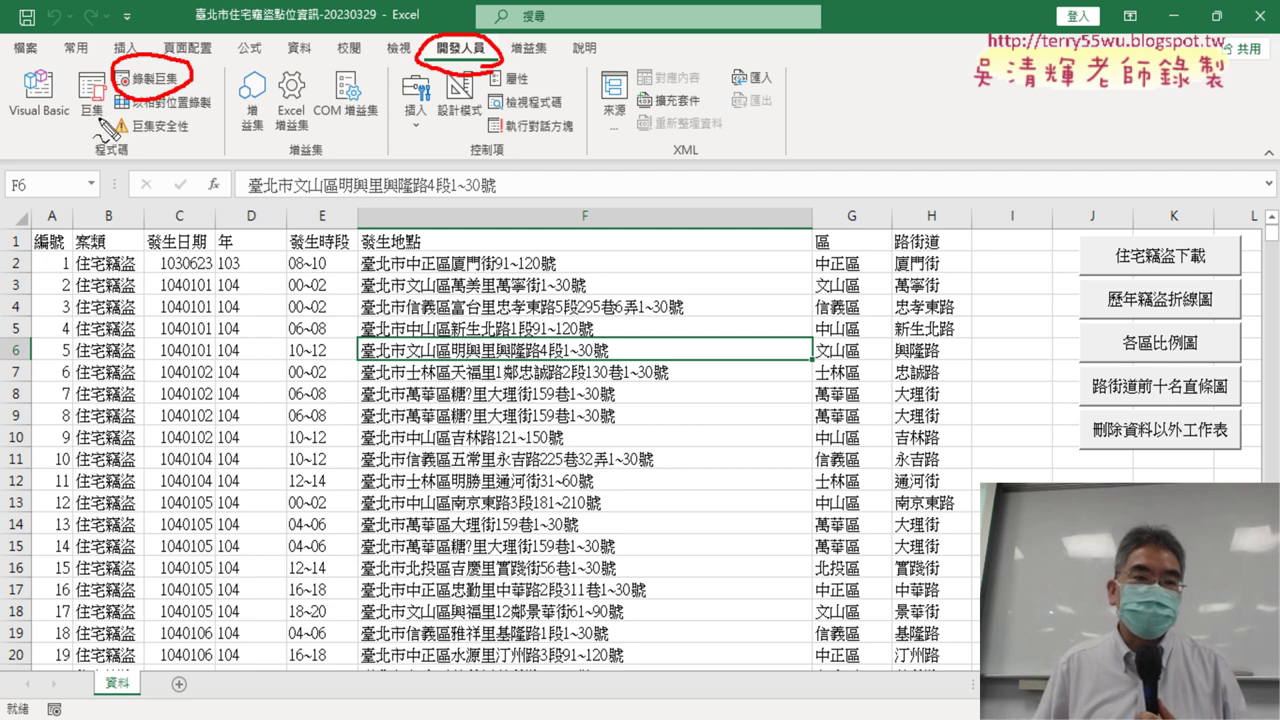
drag(115, 145, 133, 107)
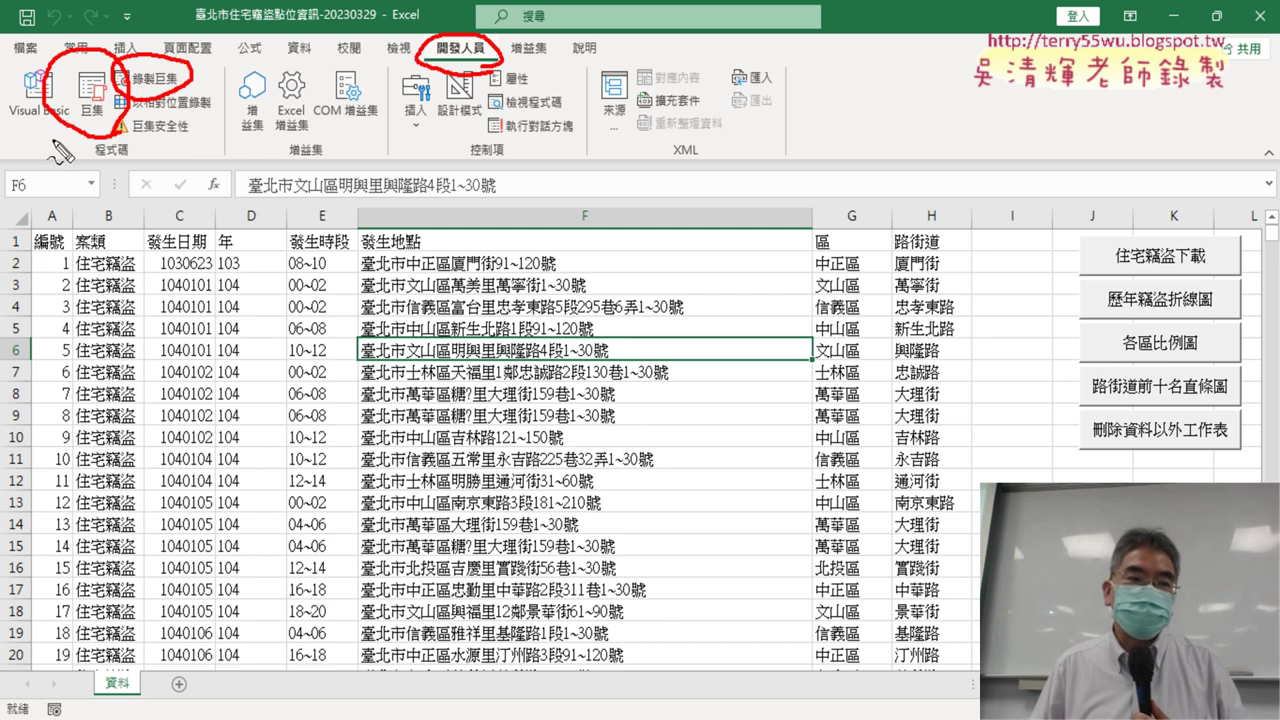
drag(50, 140, 56, 148)
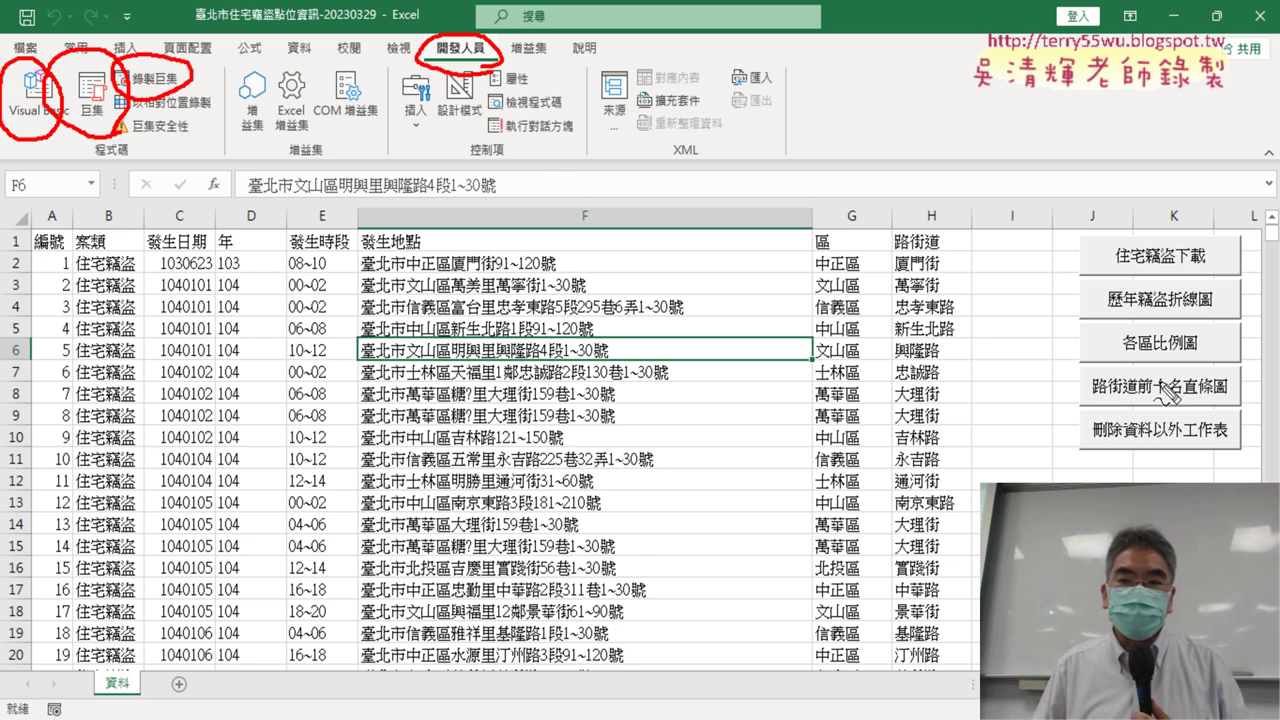
mouse_move(1183, 474)
mouse_down()
mouse_move(1087, 265)
mouse_move(1172, 468)
mouse_up()
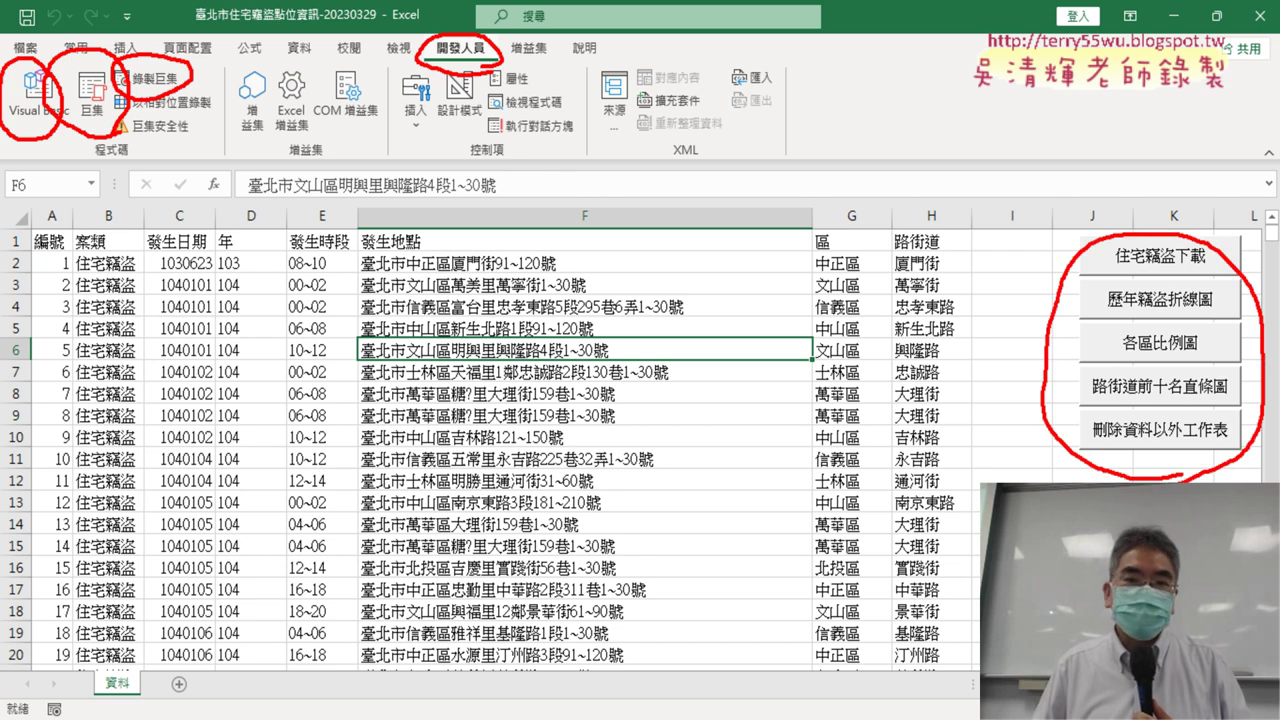
drag(420, 150, 424, 148)
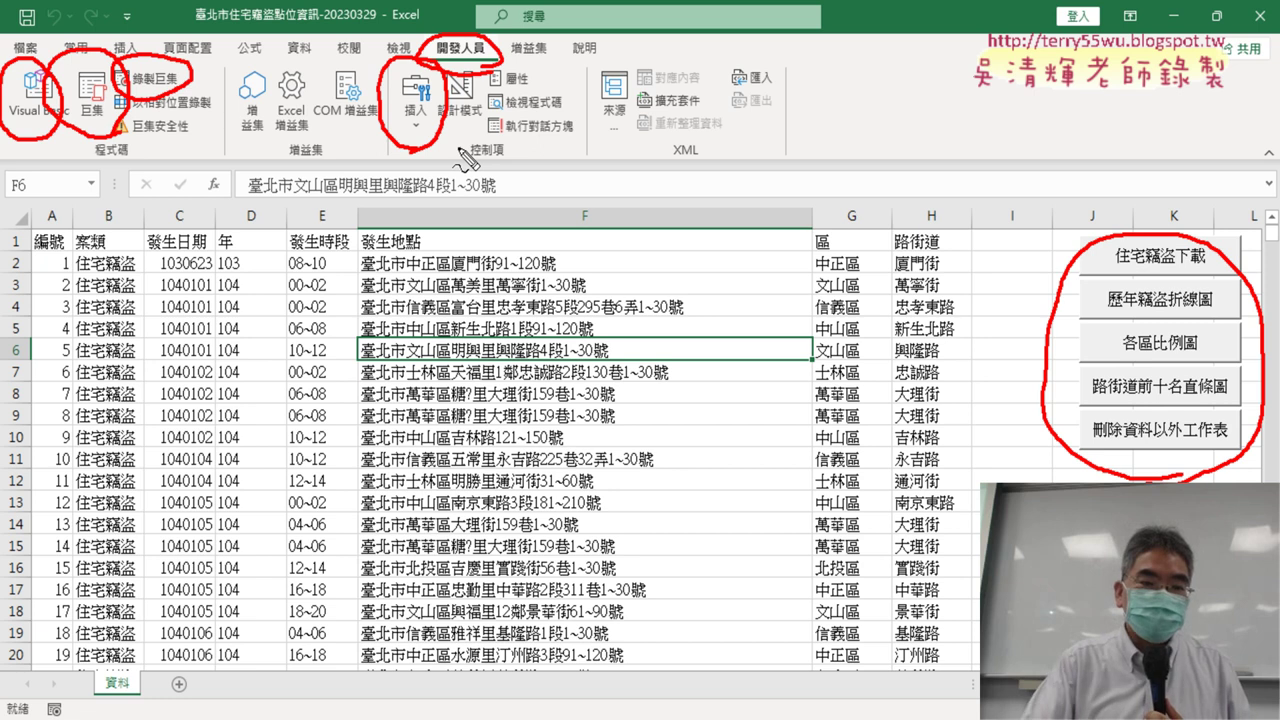
key(Escape)
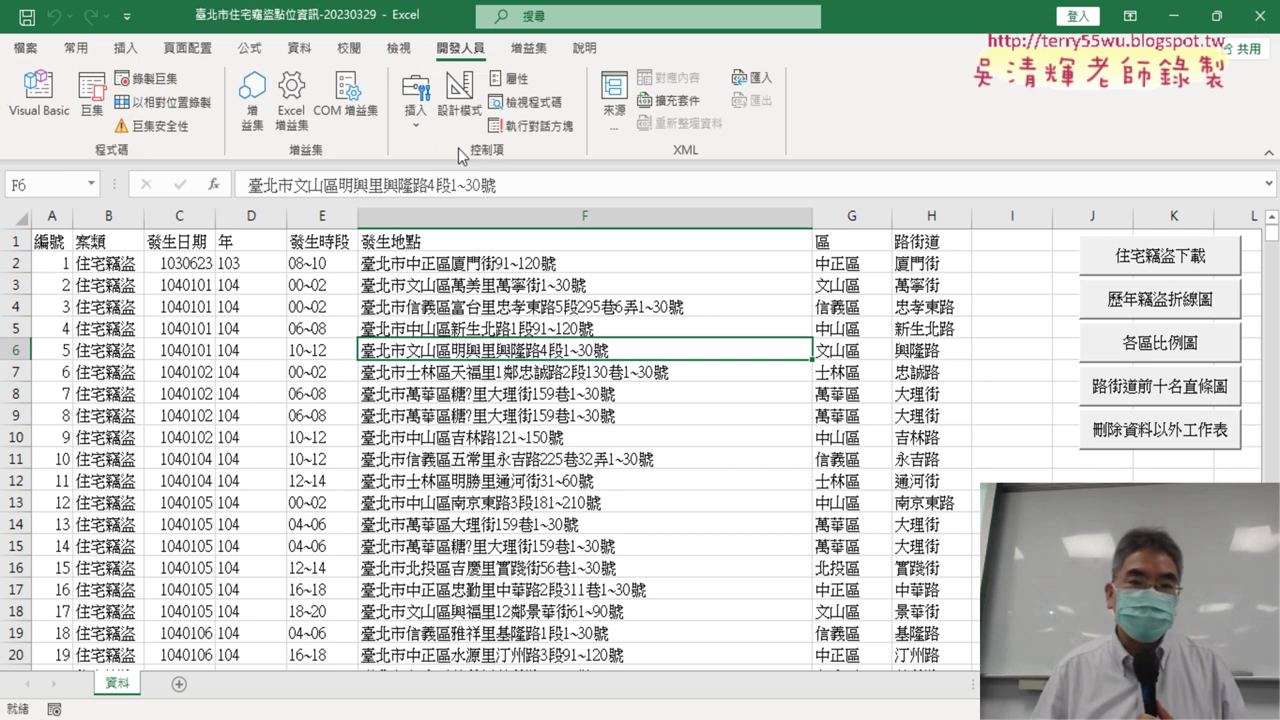
click(415, 115)
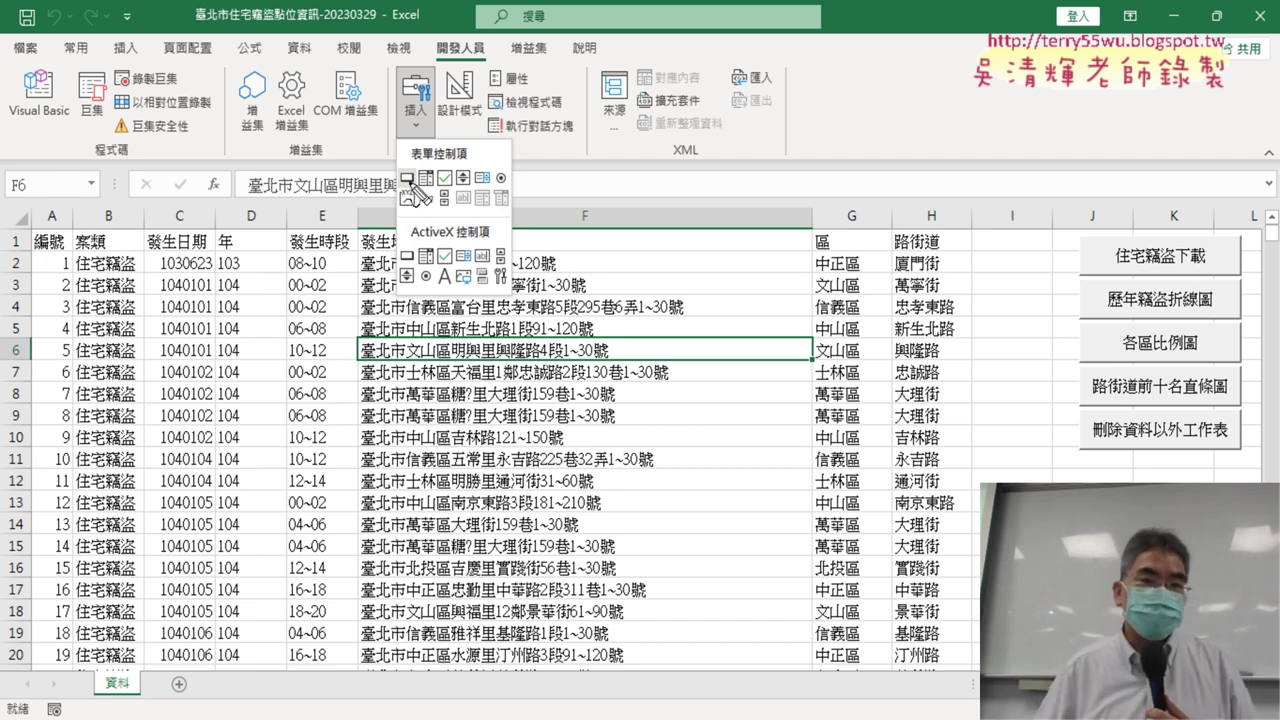
drag(440, 72, 492, 78)
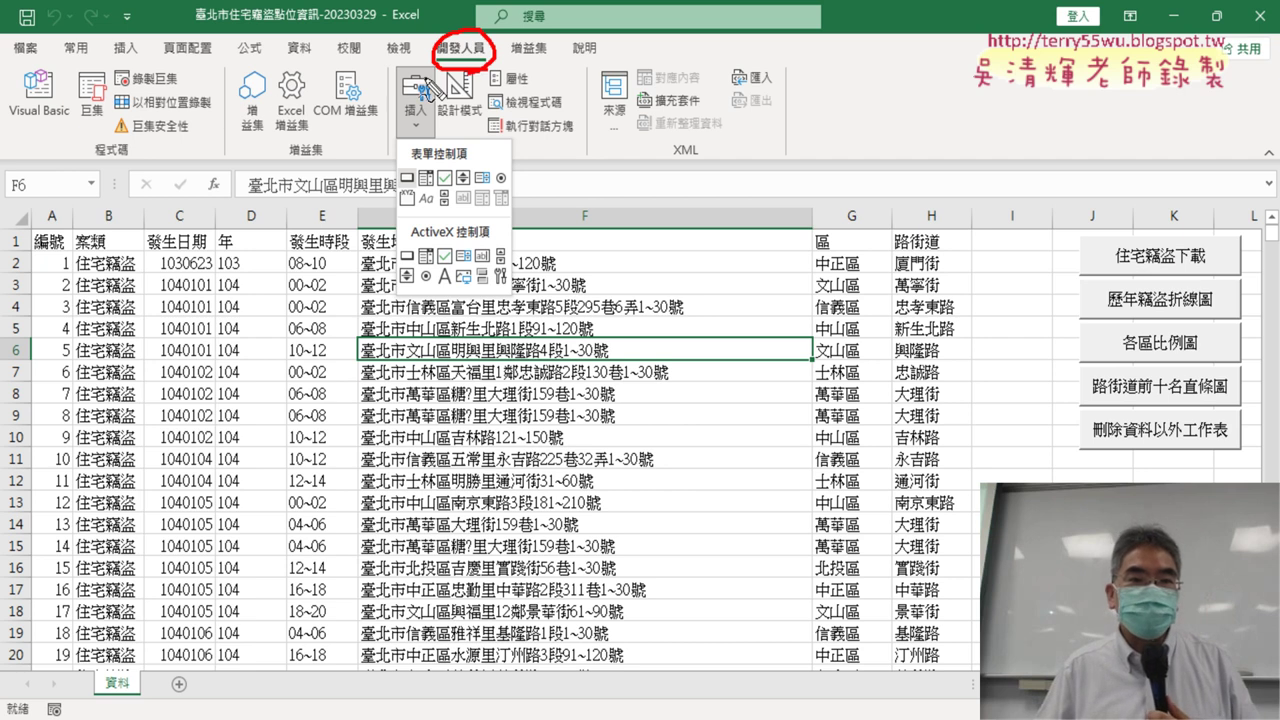
drag(188, 98, 182, 66)
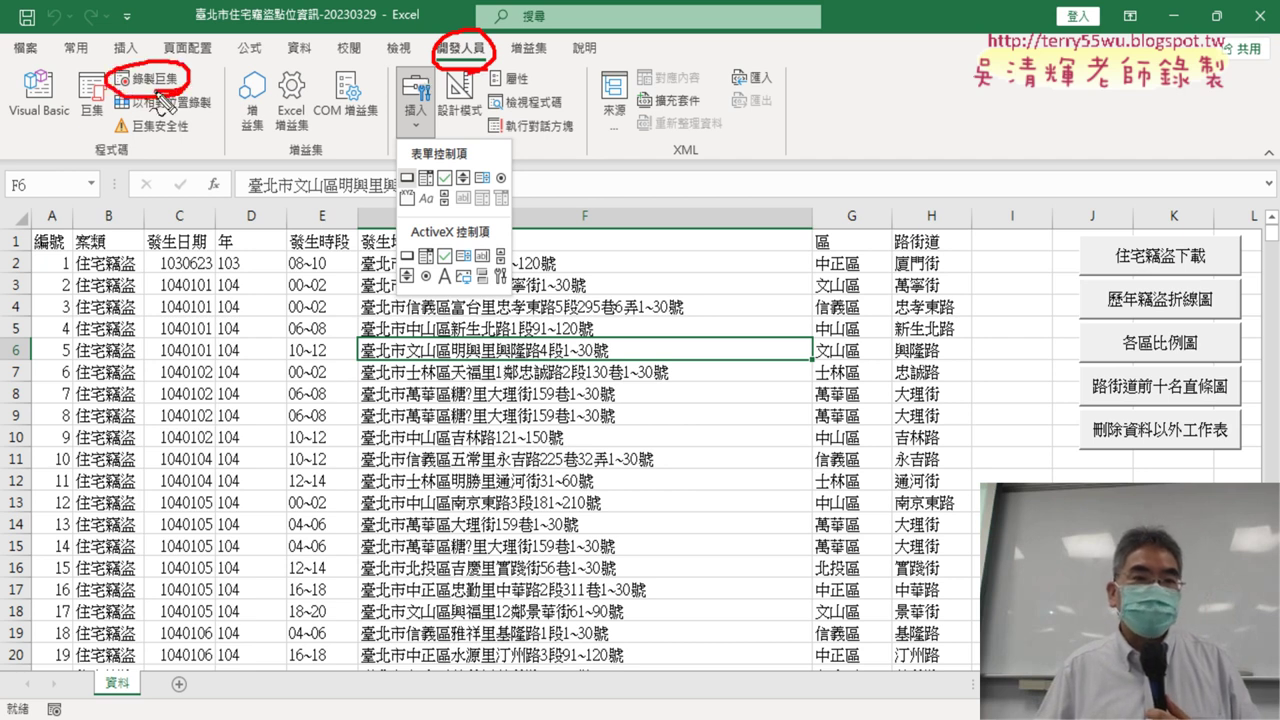
mouse_move(96, 132)
mouse_down()
mouse_move(76, 80)
mouse_move(70, 150)
mouse_move(60, 140)
mouse_up()
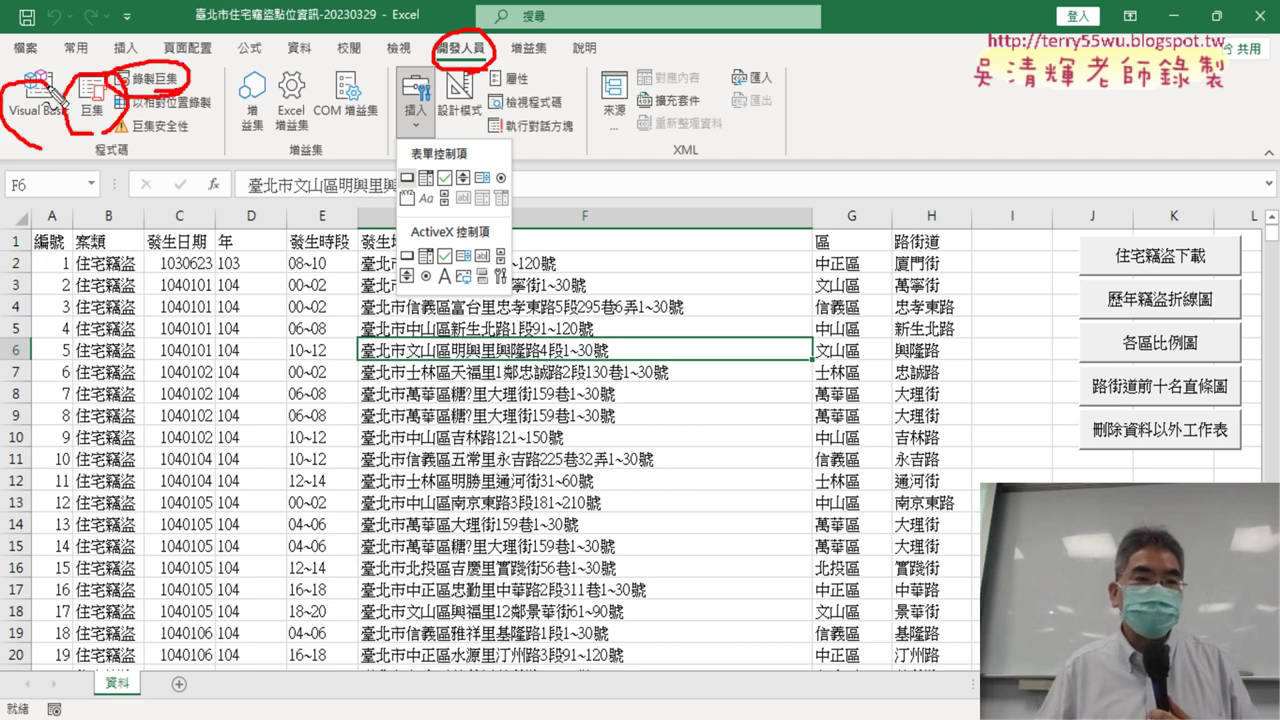
drag(418, 171, 414, 183)
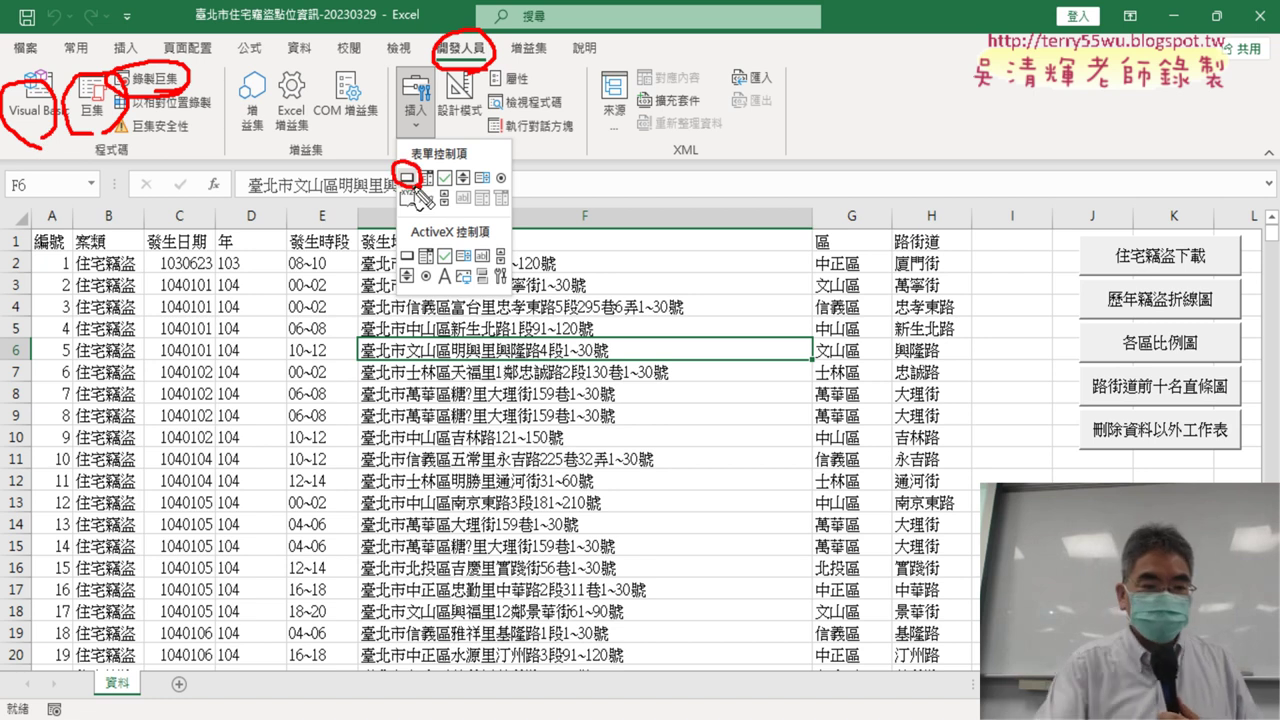
key(Escape)
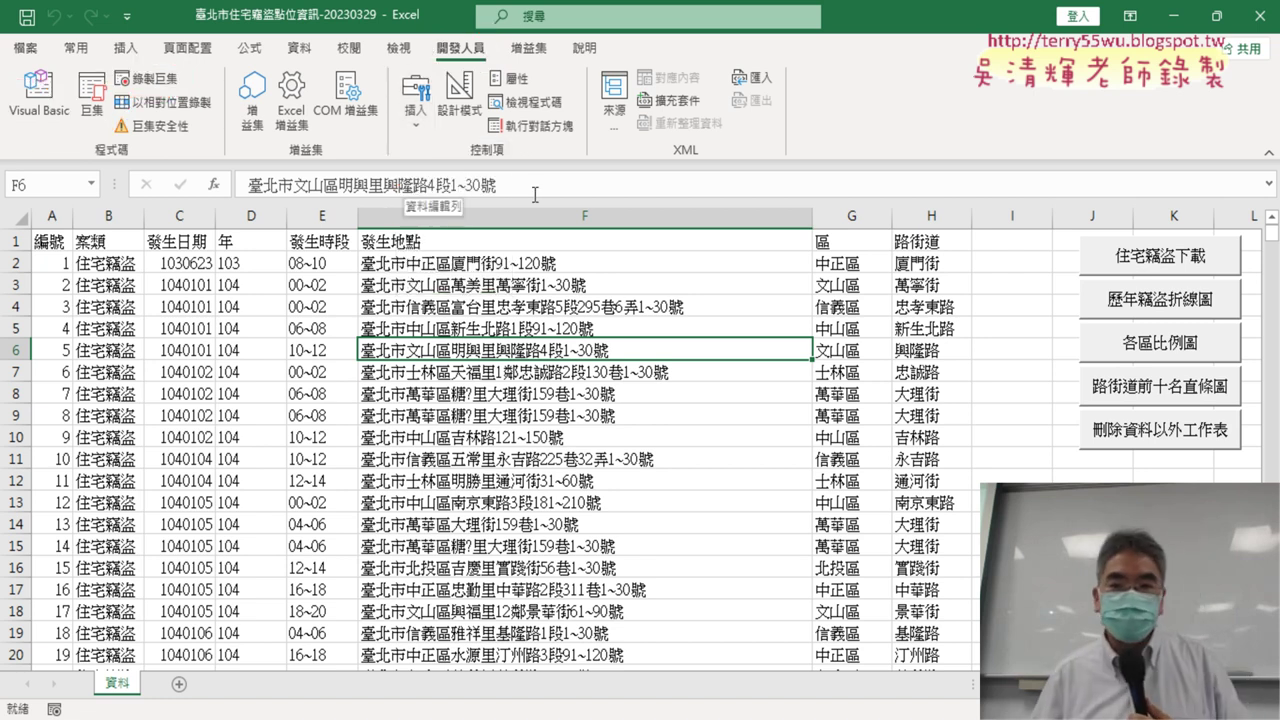